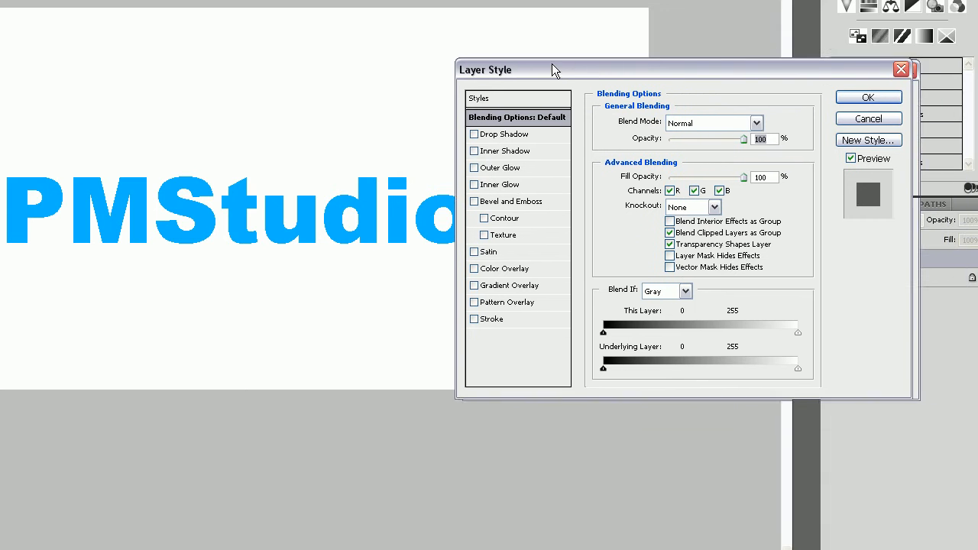
Enable Drop Shadow, Inner Shadow, Outer Glow, Inner Glow, Bevel and Emboss with Contour, and Satin on the PMStudios text layer
left_click(469, 129)
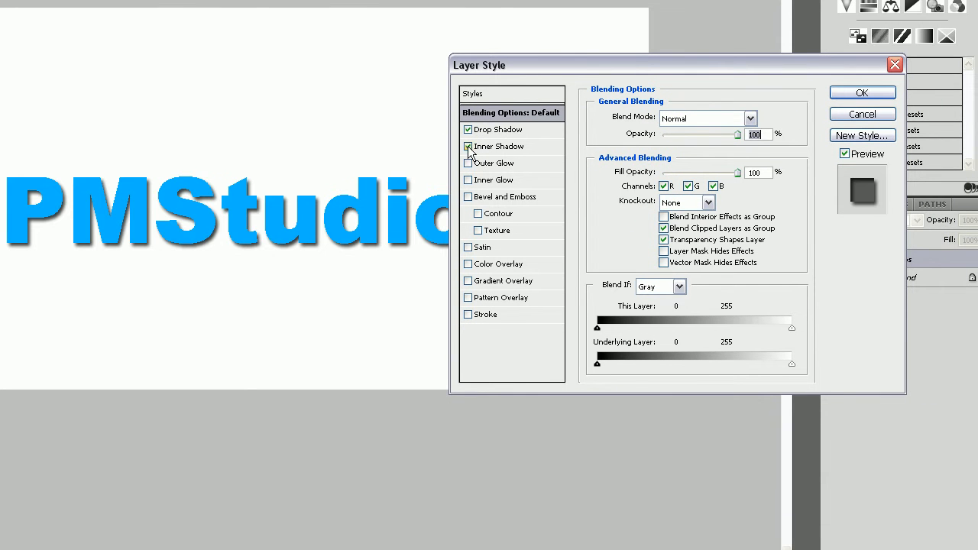
left_click(468, 146)
left_click(469, 163)
left_click(468, 180)
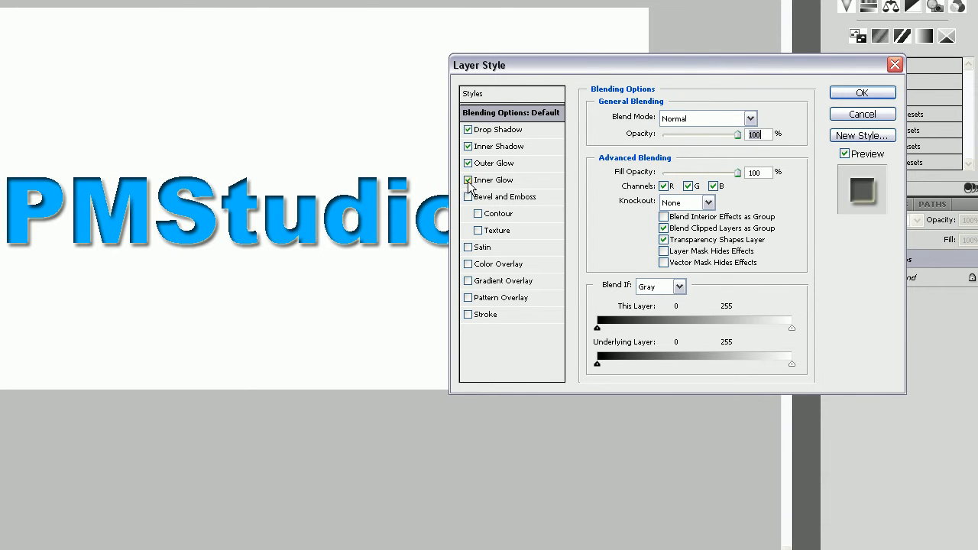
left_click(467, 197)
left_click(478, 214)
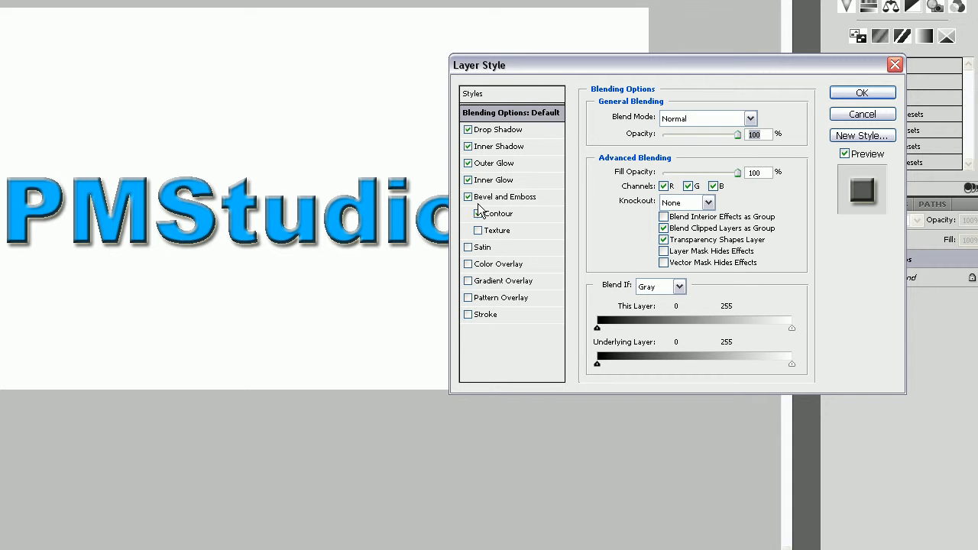
left_click(468, 247)
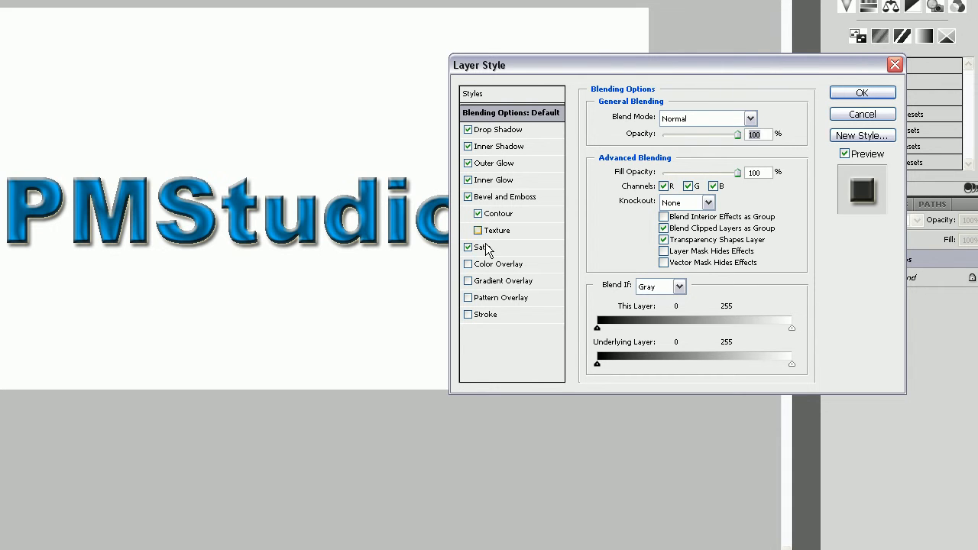
Set the Satin effect's colour to 2020f2
left_click(483, 248)
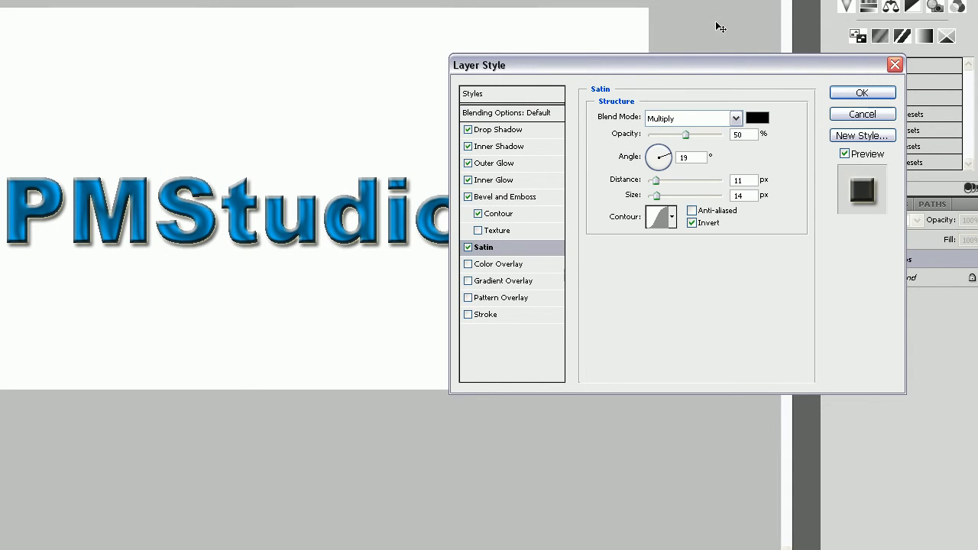
mouse_move(789, 64)
left_mouse_down()
mouse_move(821, 50)
mouse_move(764, 50)
mouse_move(783, 64)
left_mouse_up()
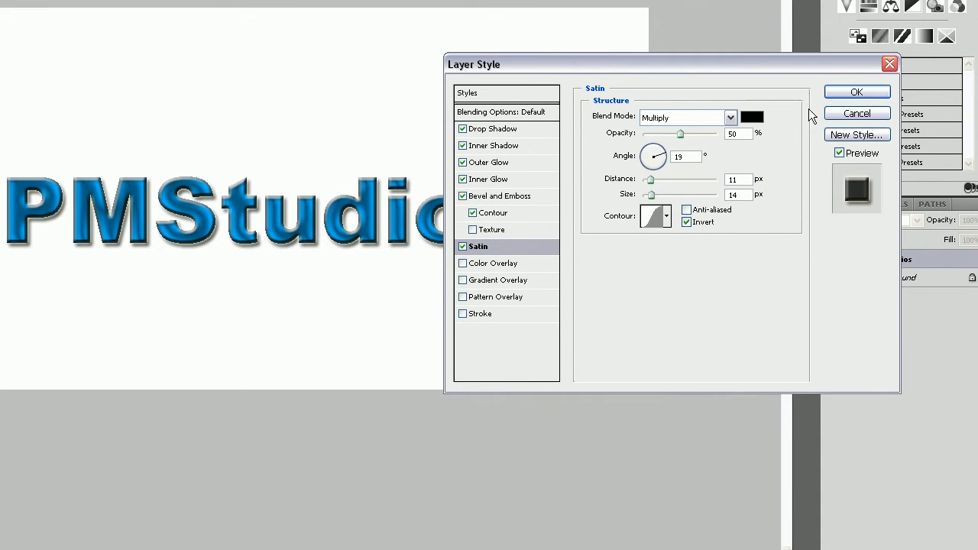
left_click(751, 116)
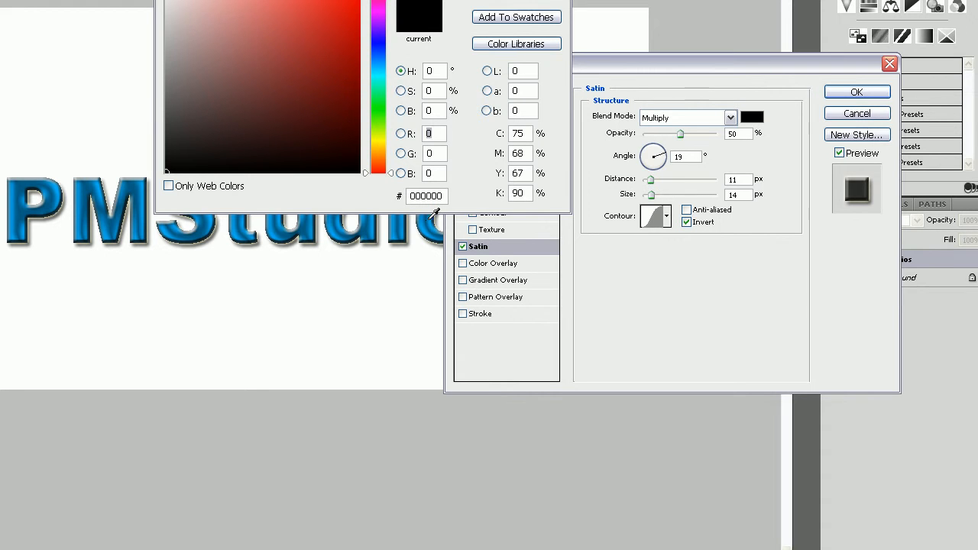
left_click(443, 196)
type("2020f2")
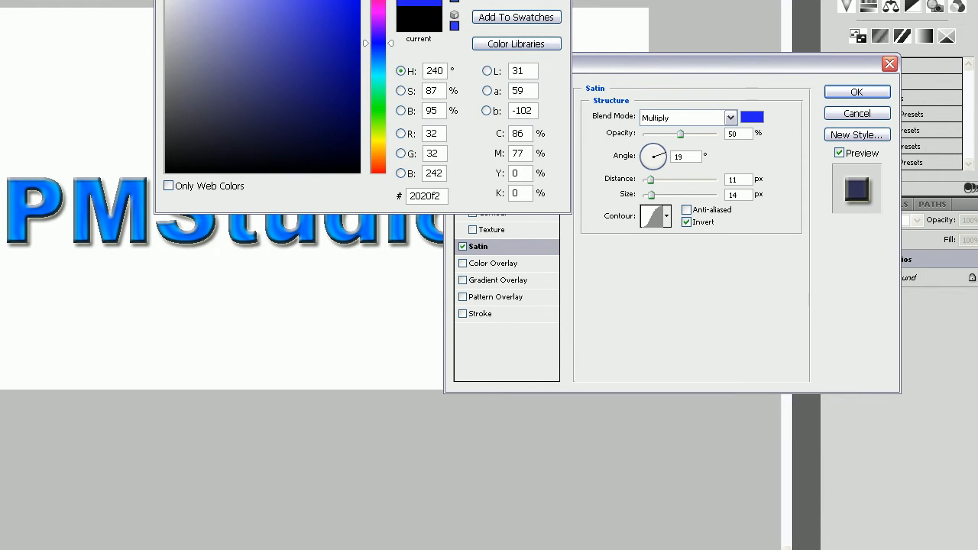
key("Return")
Set the Satin opacity to 67%, angle to -140°, distance to 4 px and size to 10 px
type("67")
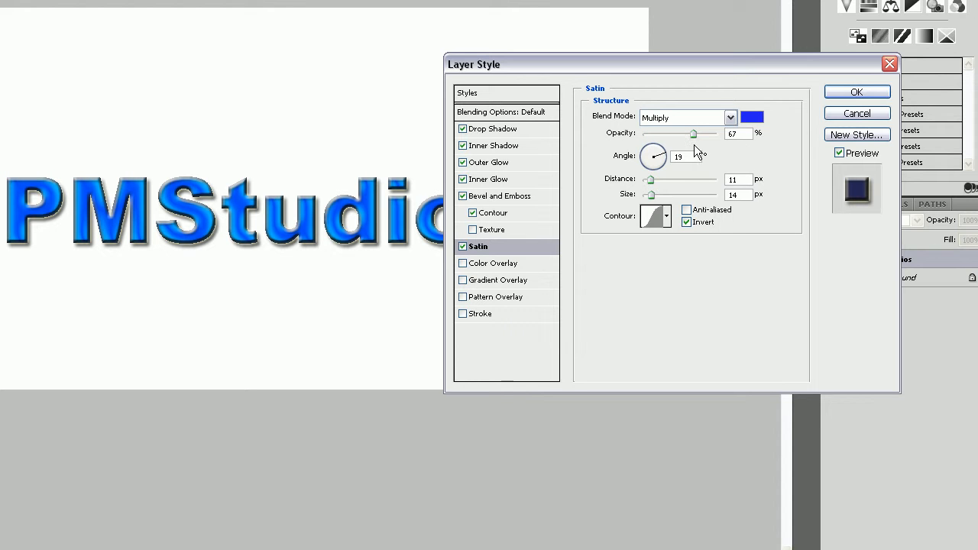
key("Tab")
type("-140")
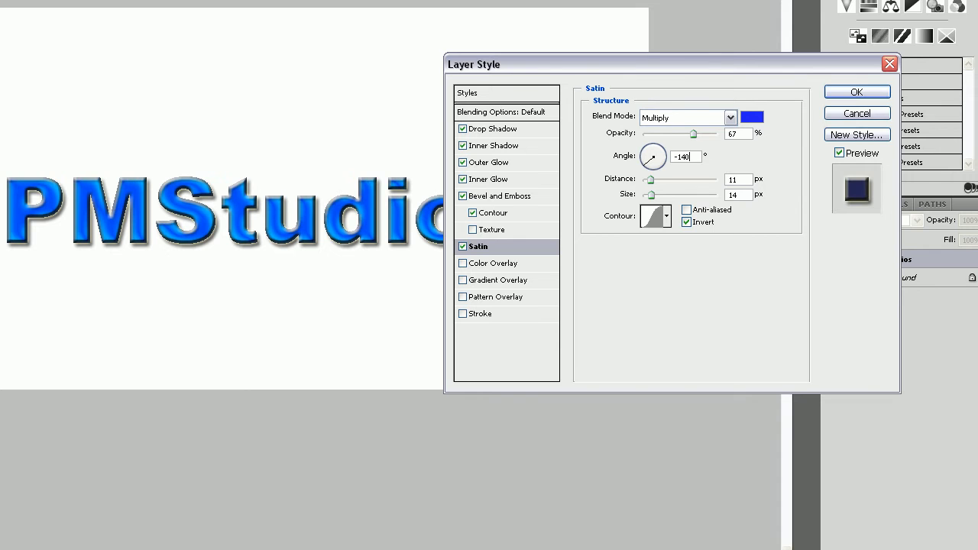
key("Tab")
type("4")
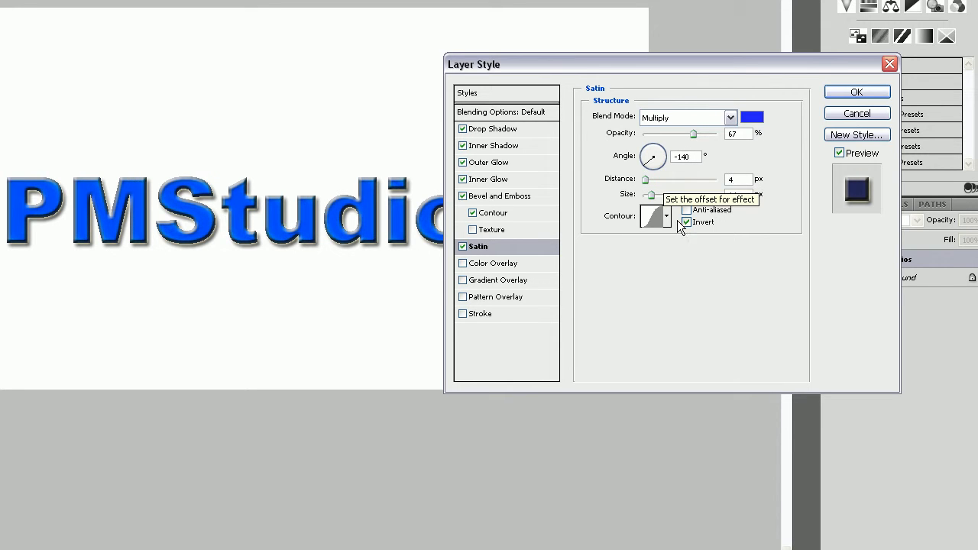
left_click(739, 194)
key("BackSpace")
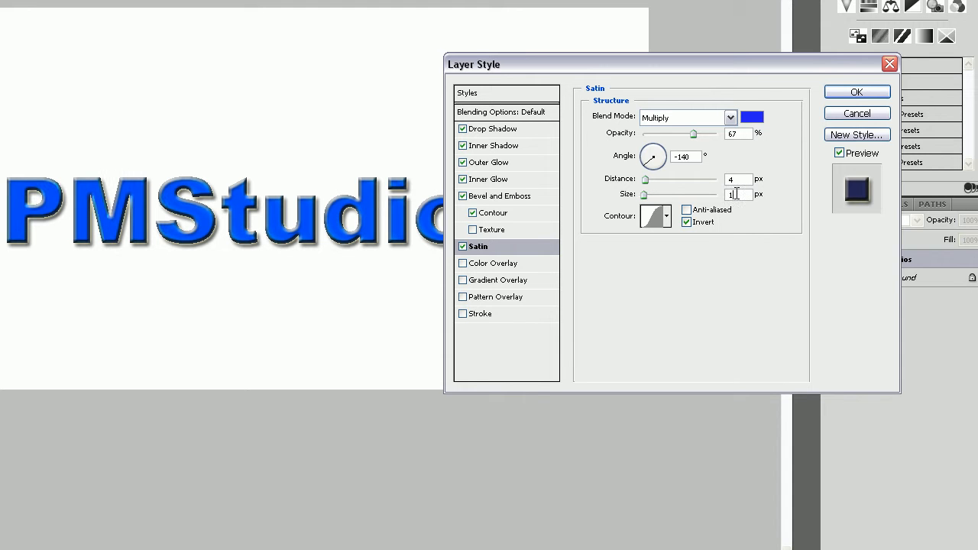
type("0")
Set the Bevel and Emboss depth to 71% and size to 6 px
left_click(496, 196)
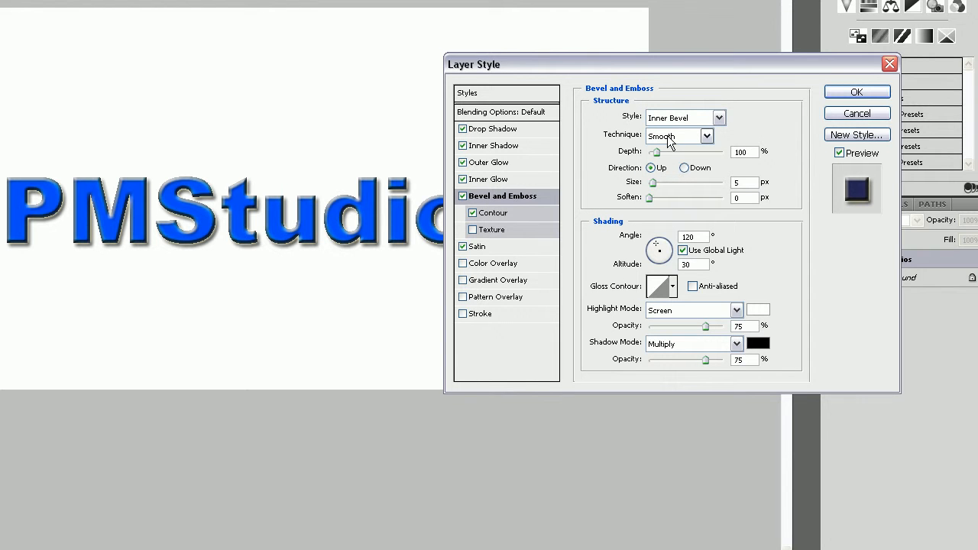
left_click(749, 153)
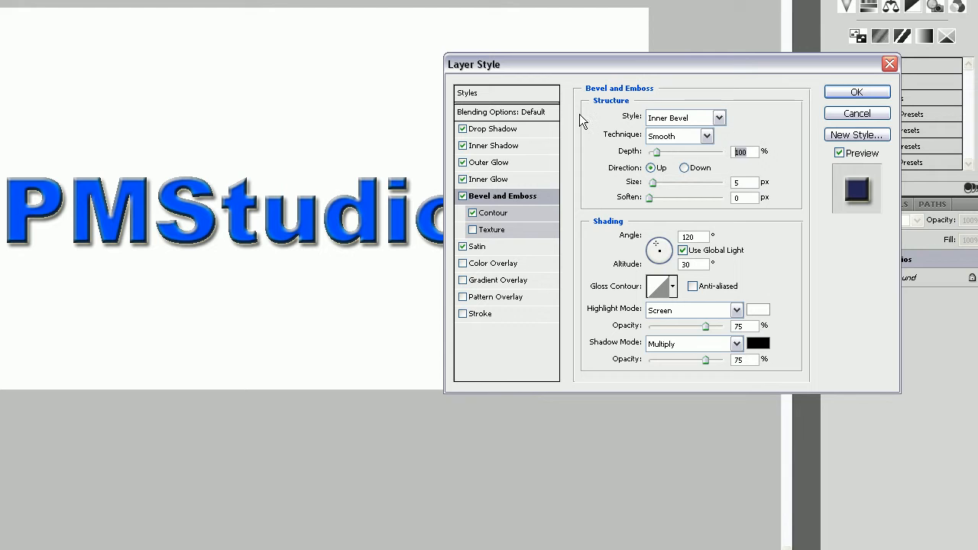
type("71")
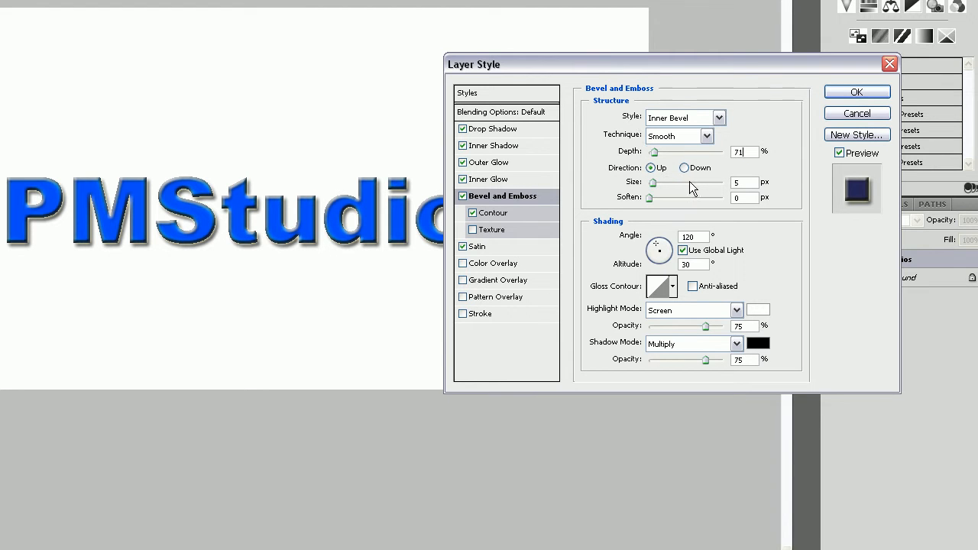
key("Tab")
key("BackSpace")
type("6")
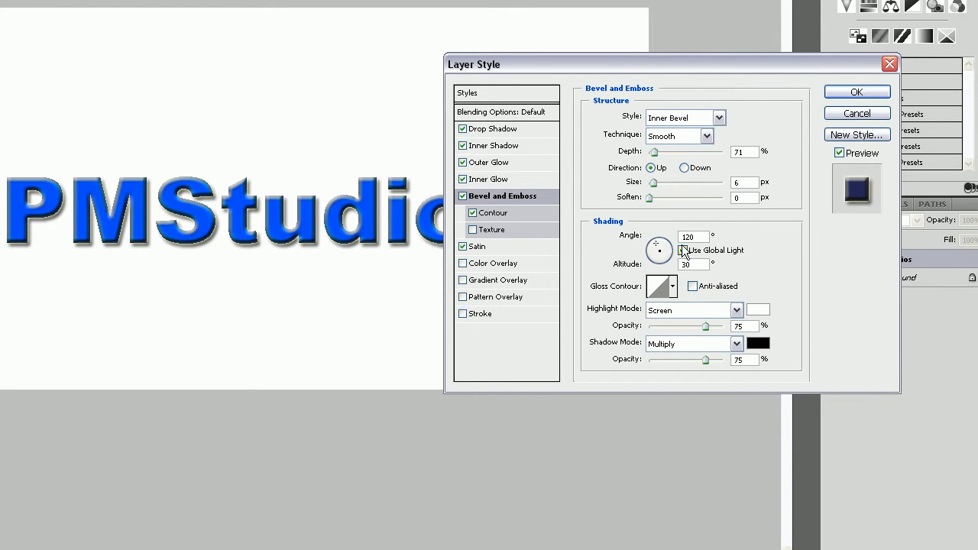
Set the bevel shading to altitude 70°, highlight opacity 100% and shadow opacity 0%
left_click_drag(708, 263, 657, 271)
type("70")
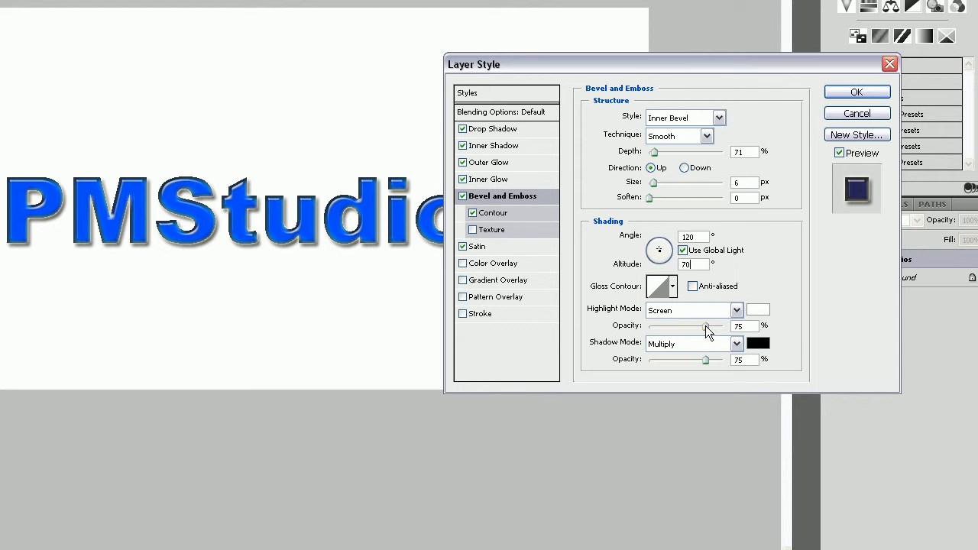
left_click_drag(708, 330, 811, 330)
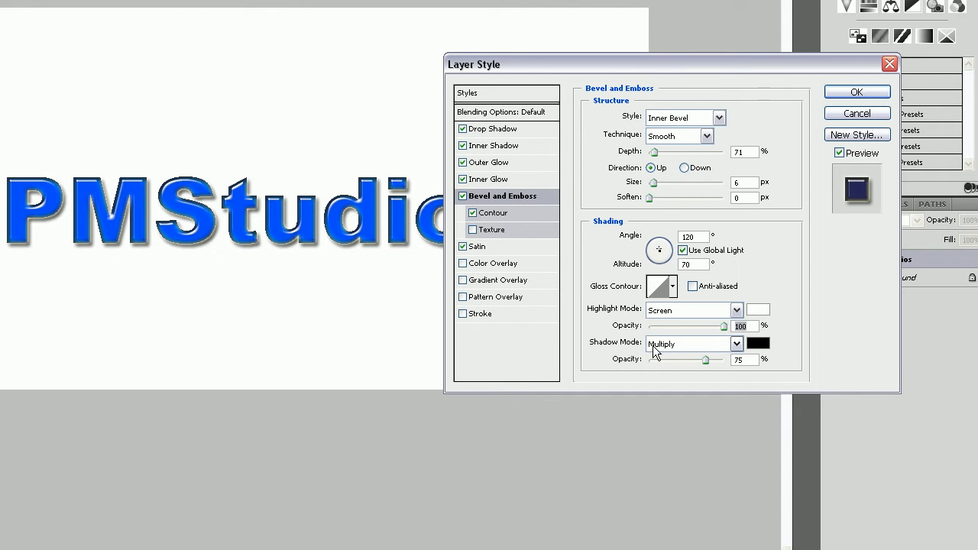
left_click_drag(707, 362, 594, 349)
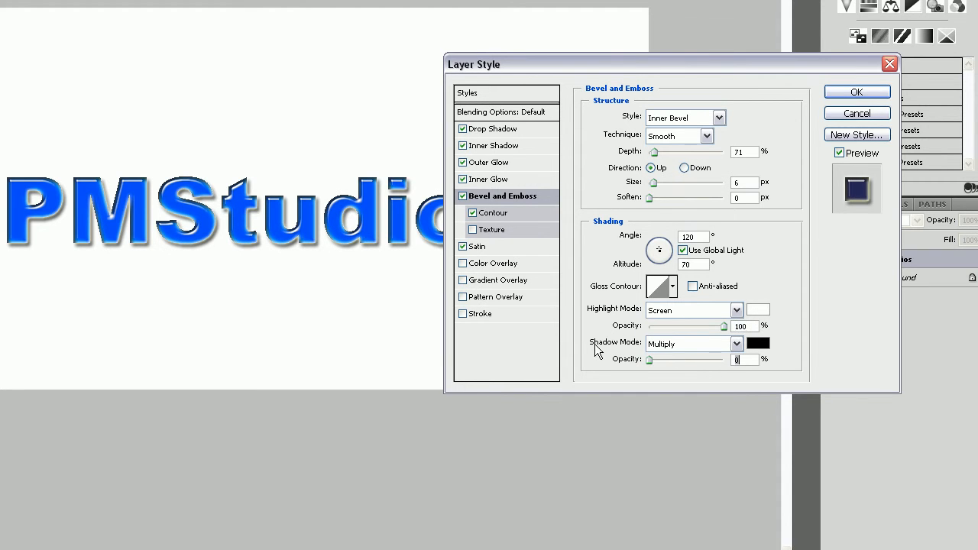
Set the range of the bevel's Contour to 83%
left_click(495, 214)
left_click(721, 141)
key("BackSpace")
key("BackSpace")
type("8")
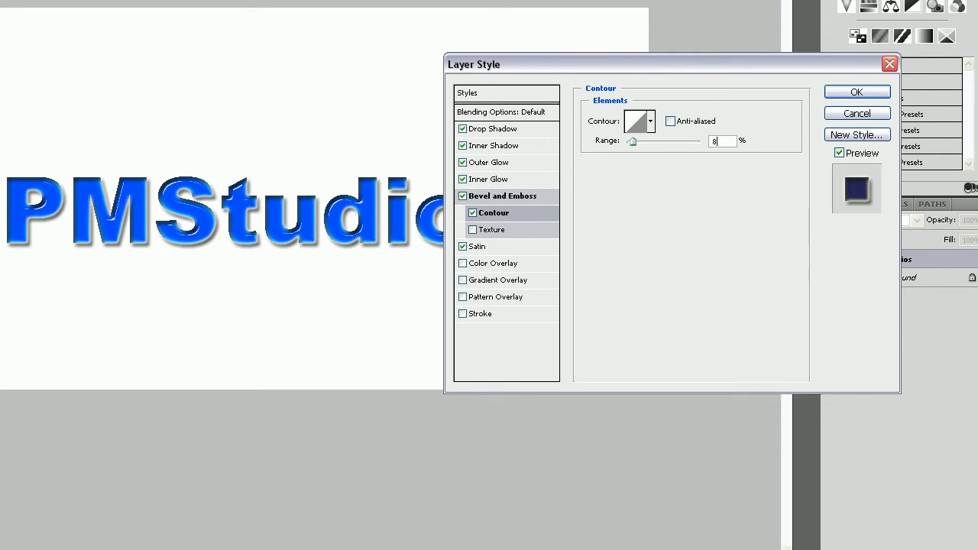
type("4")
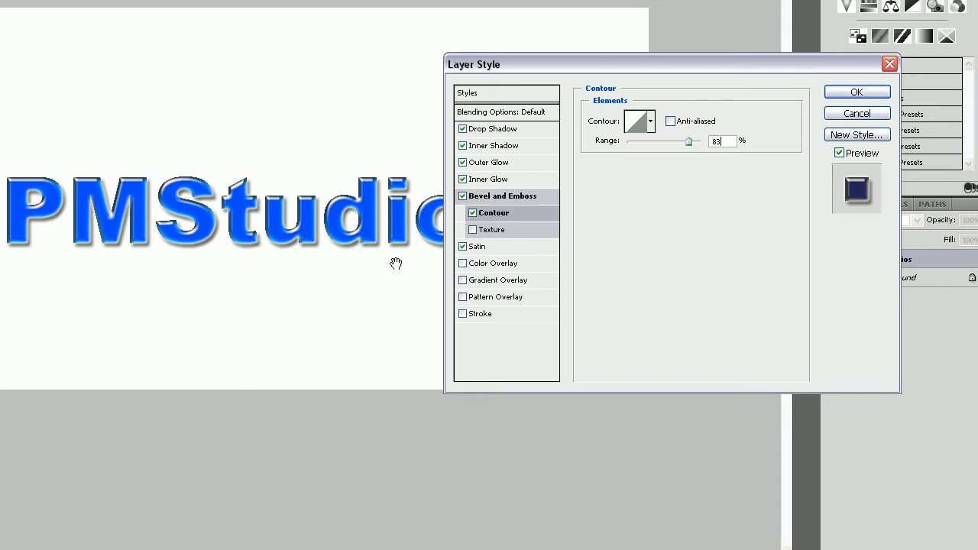
Set the Drop Shadow colour to 0465c9
left_click(500, 129)
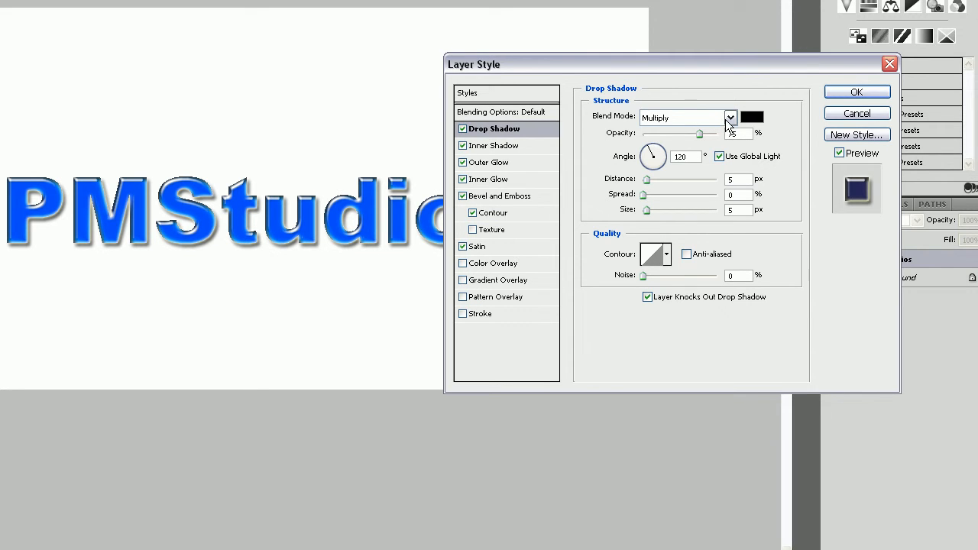
left_click(752, 116)
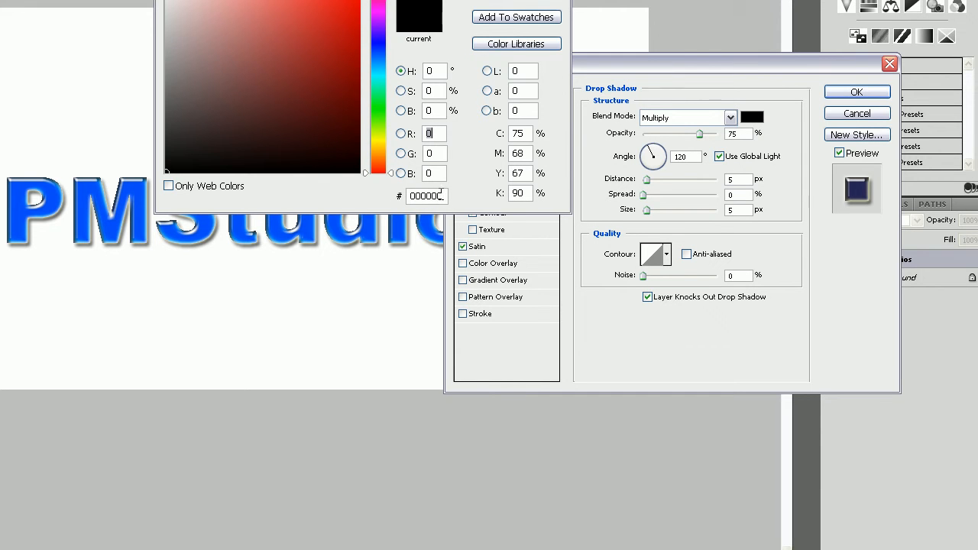
key("BackSpace")
key("BackSpace")
key("BackSpace")
type("04")
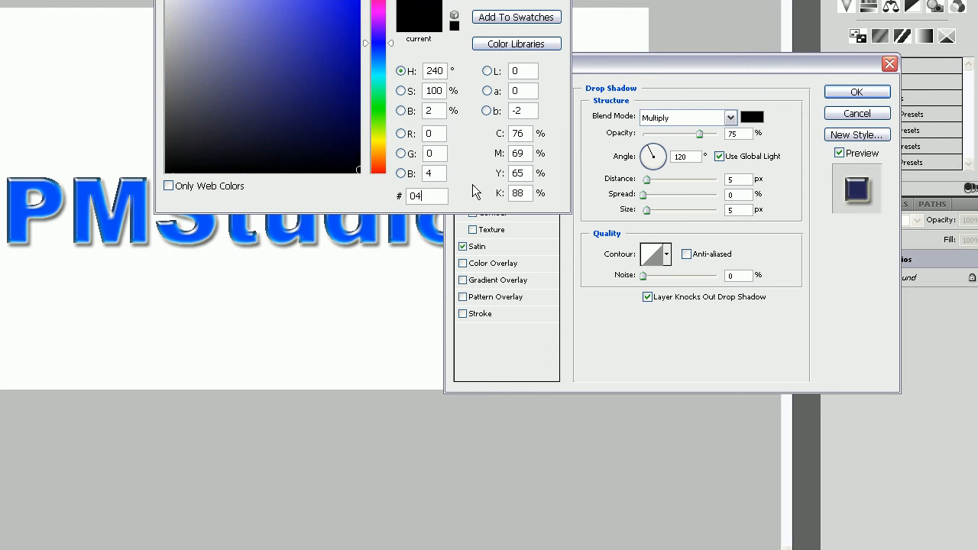
type("65c")
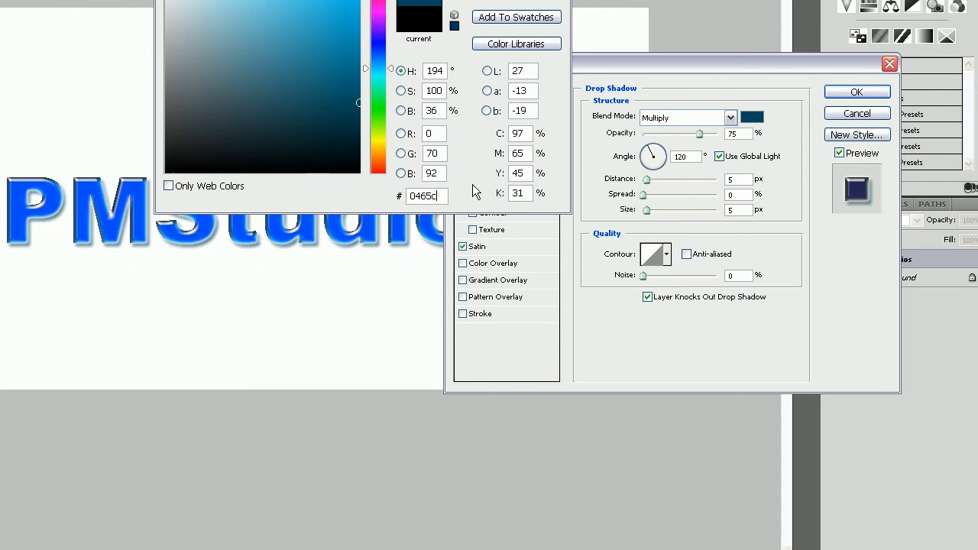
type("9")
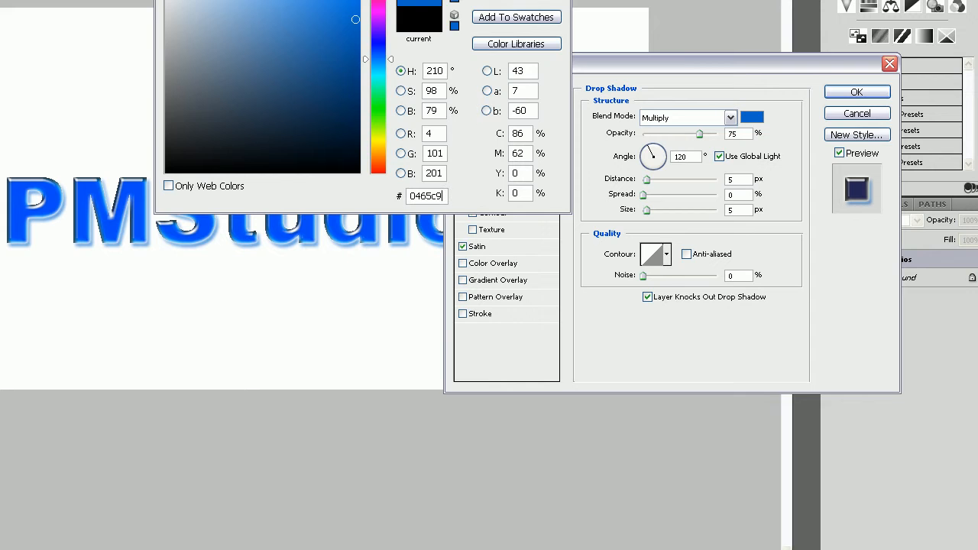
key("Return")
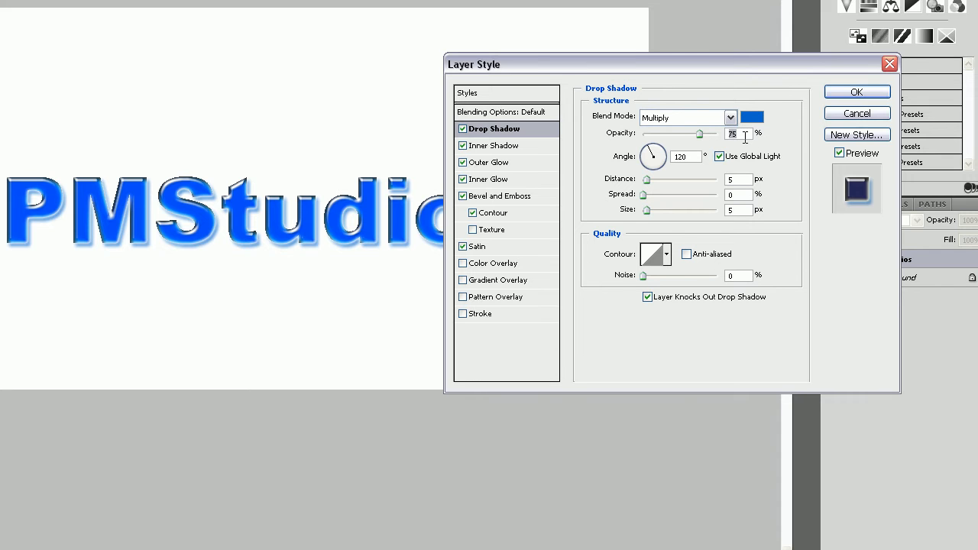
Set the Drop Shadow opacity to 83%, distance to 4 px, spread to 8% and size to 6 px
type("83")
double_click(733, 178)
type("4")
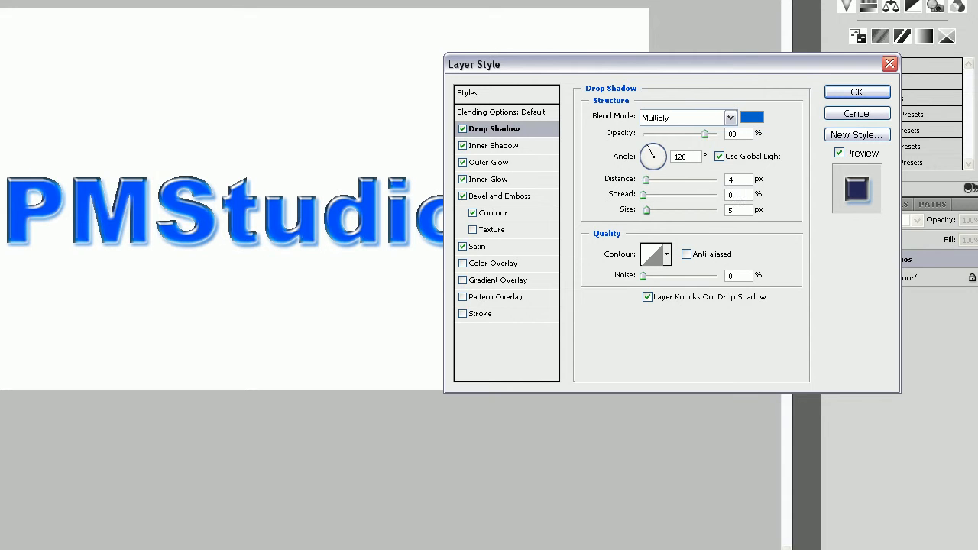
left_click(732, 194)
type("8")
left_click(730, 210)
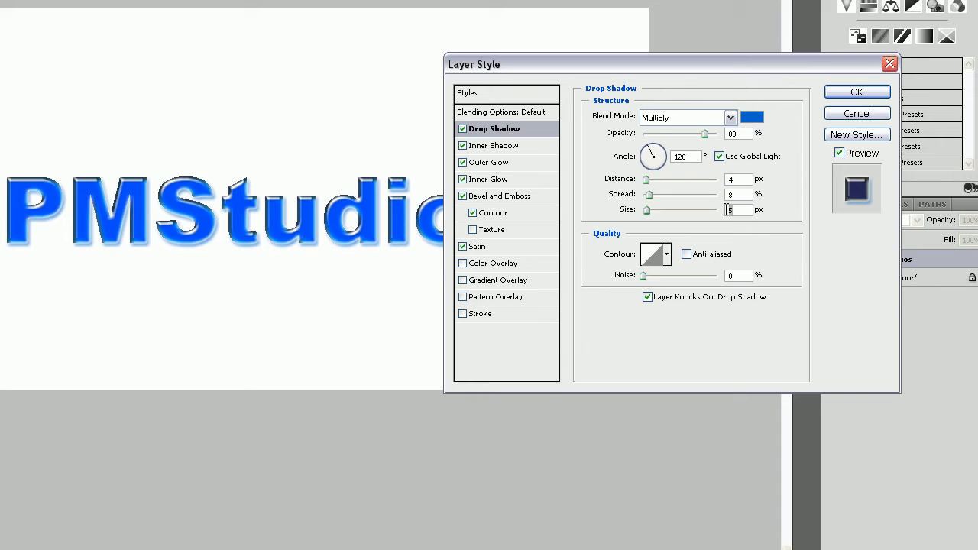
type("6")
Set the Inner Shadow opacity to 18%
left_click(496, 146)
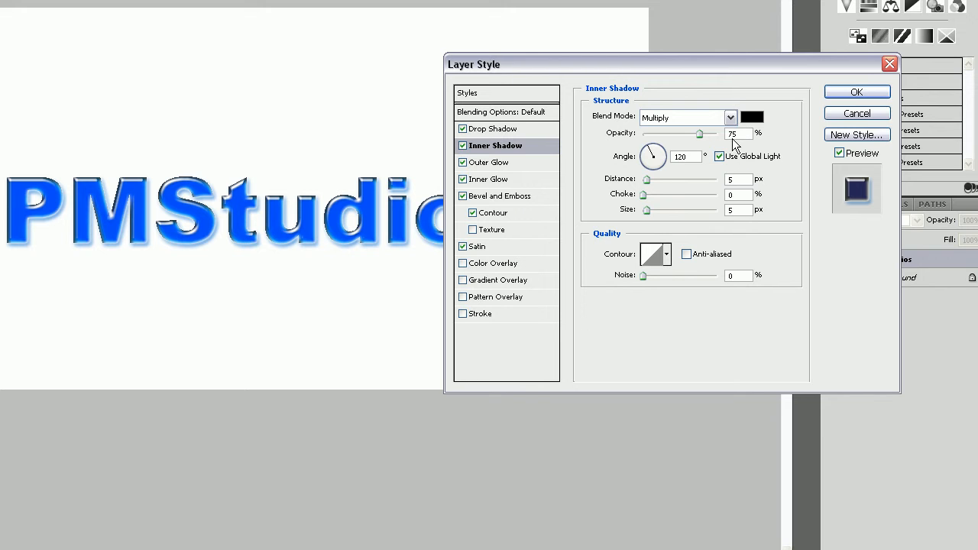
double_click(732, 133)
type("18")
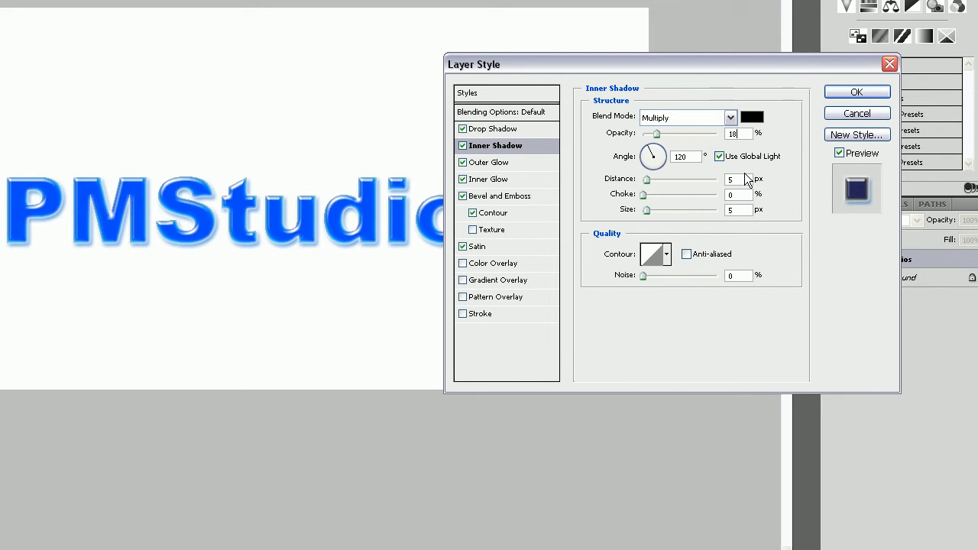
Set the Inner Glow opacity to 52%
left_click(503, 180)
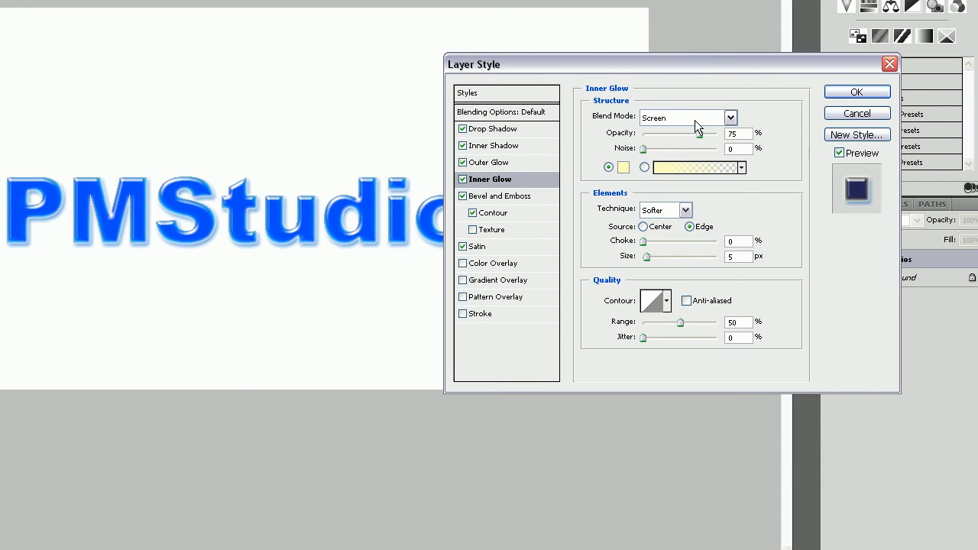
double_click(739, 133)
type("52")
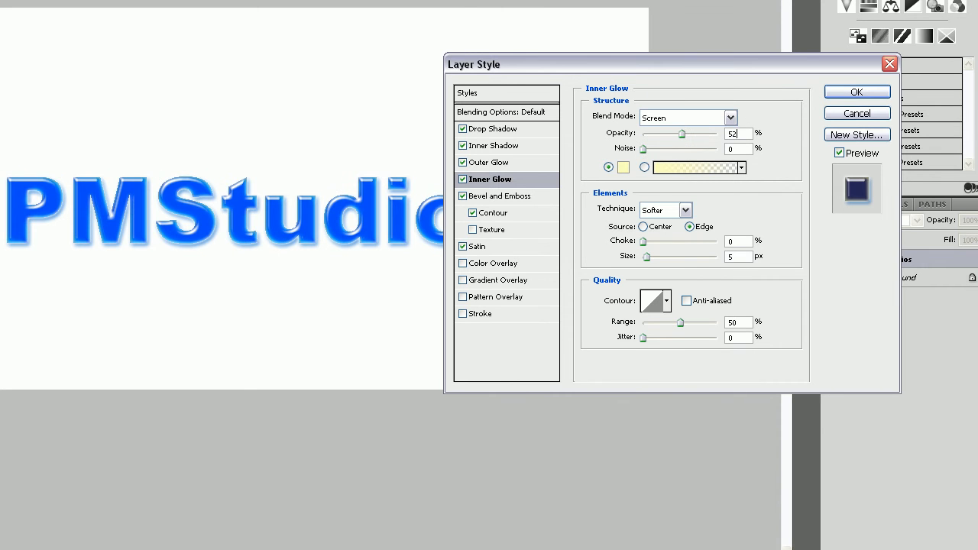
Set the Inner Glow colour to 70fdff
left_click(624, 167)
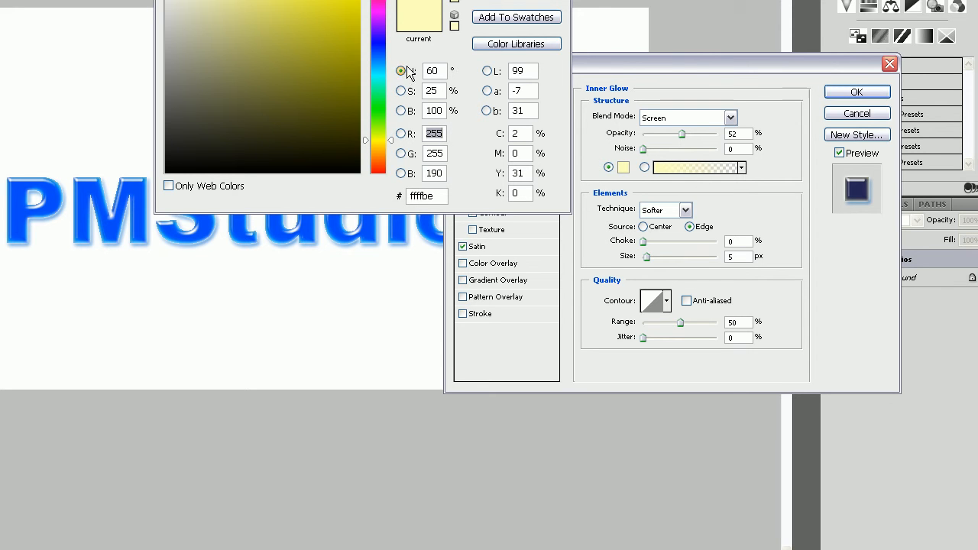
left_click(437, 196)
key("BackSpace")
key("BackSpace")
key("BackSpace")
key("BackSpace")
key("BackSpace")
key("BackSpace")
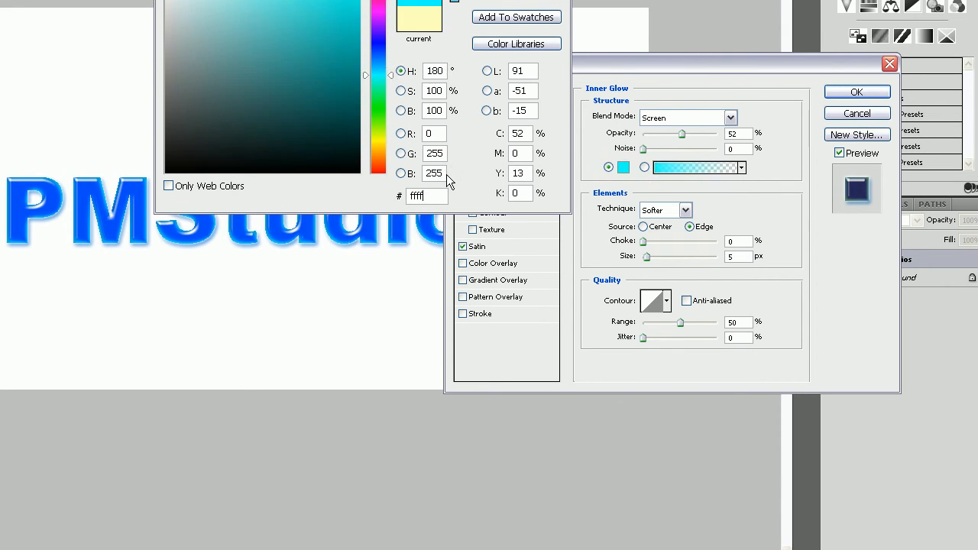
type("7")
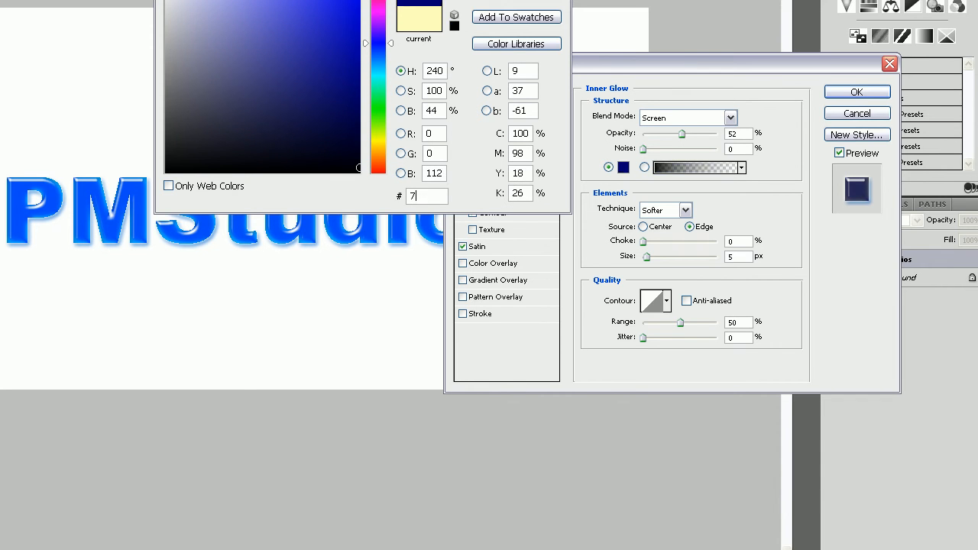
type("0fdff")
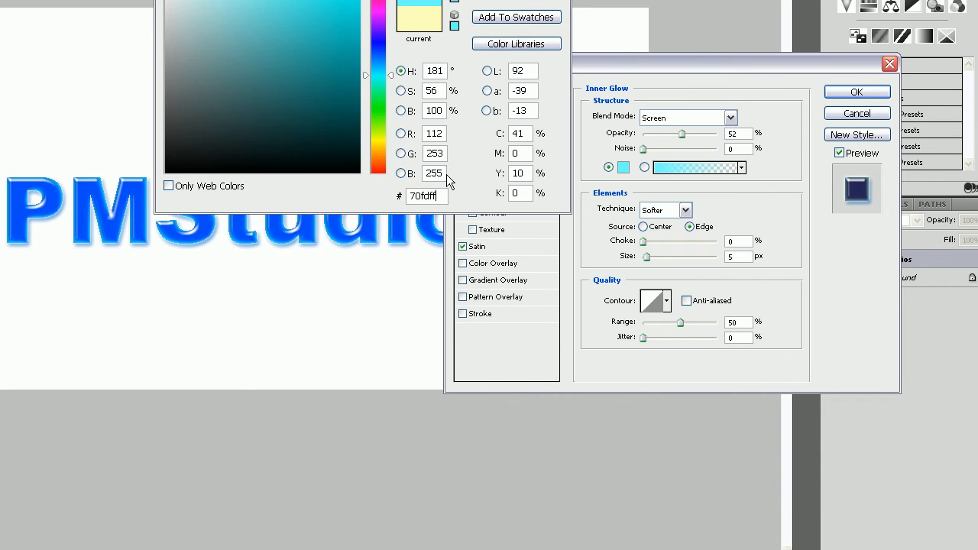
key("Return")
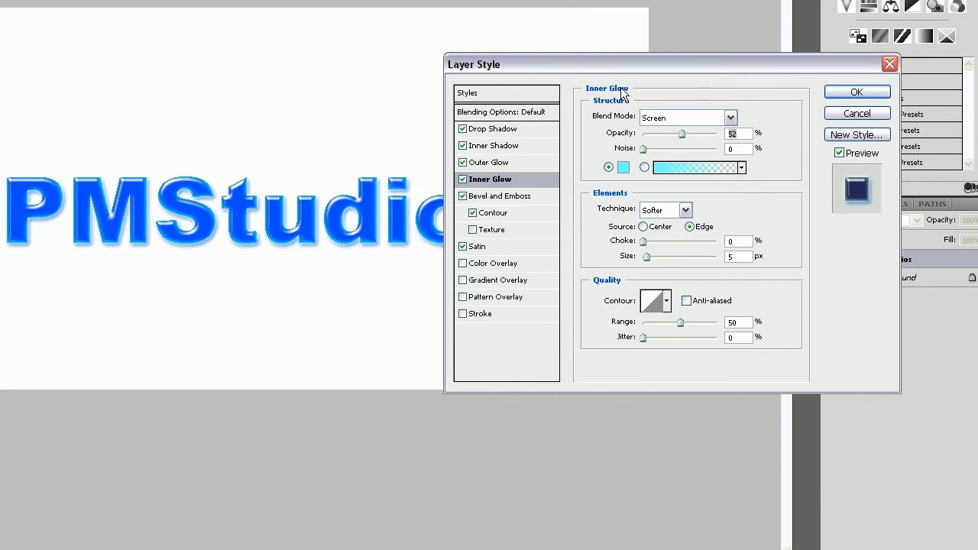
Set the Inner Glow technique to Precise, its size to 21 px and its range to 100%
left_click(685, 210)
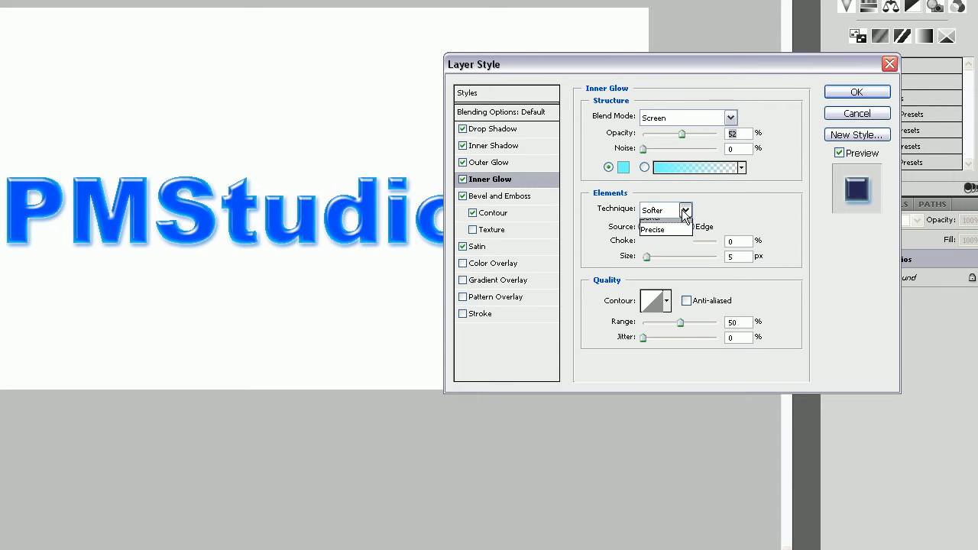
left_click(659, 234)
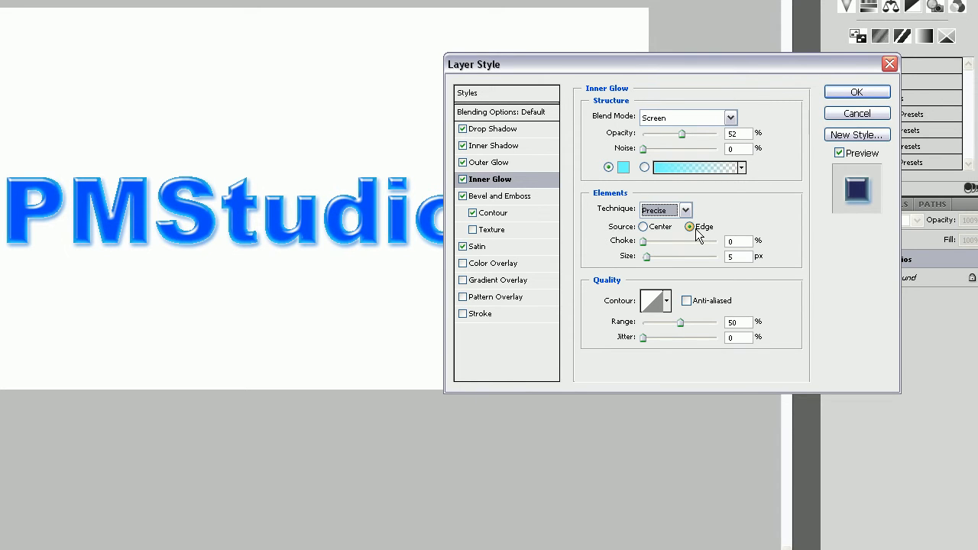
left_click(740, 257)
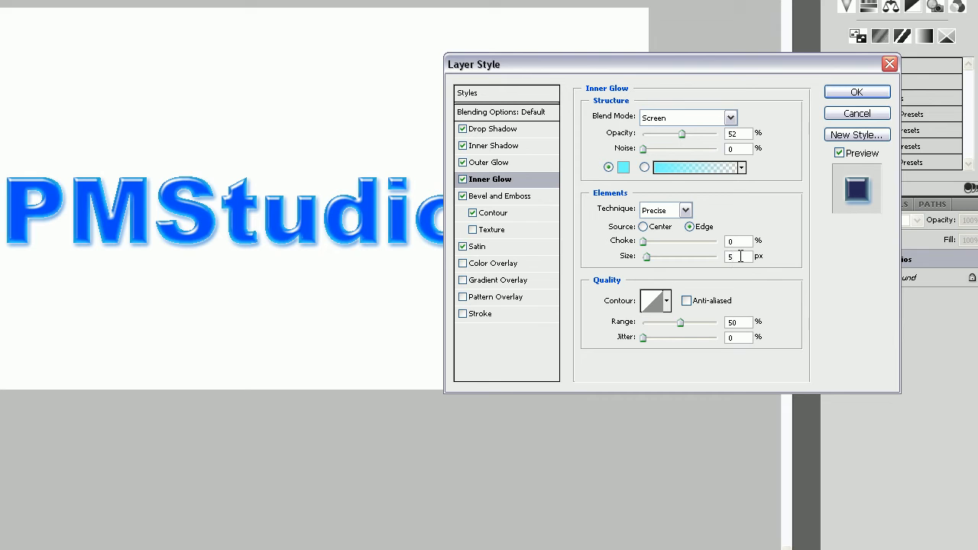
key("BackSpace")
type("21")
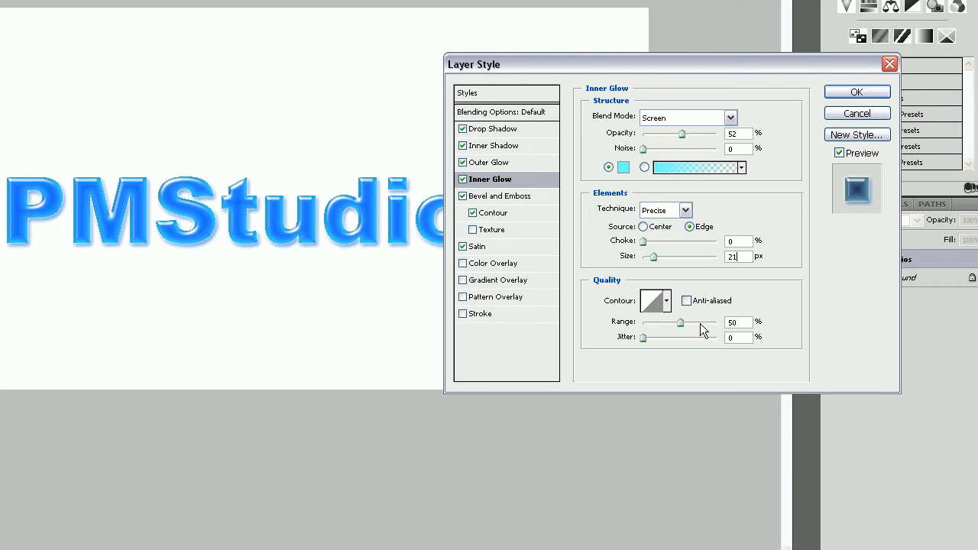
left_click_drag(683, 324, 786, 335)
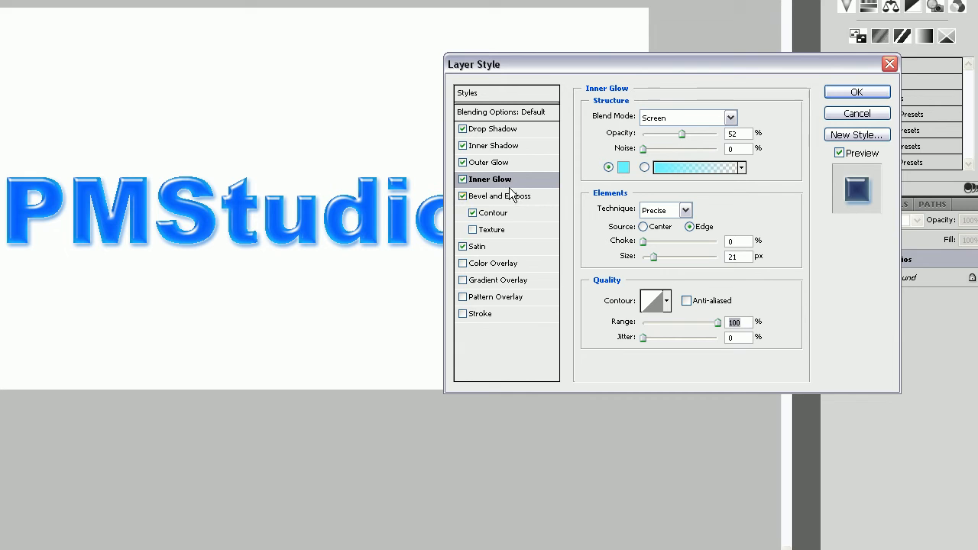
Set the Outer Glow opacity to 52%
left_click(494, 163)
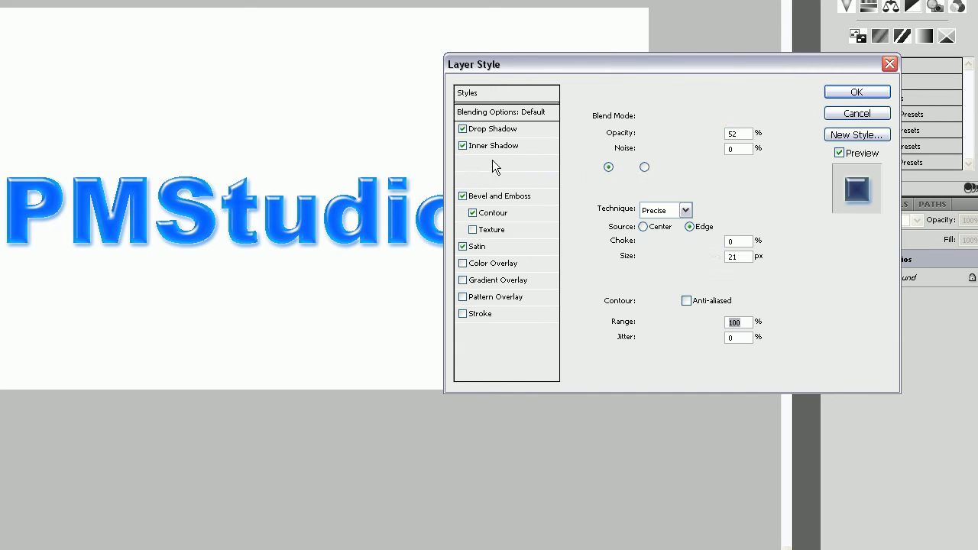
double_click(738, 132)
type("52")
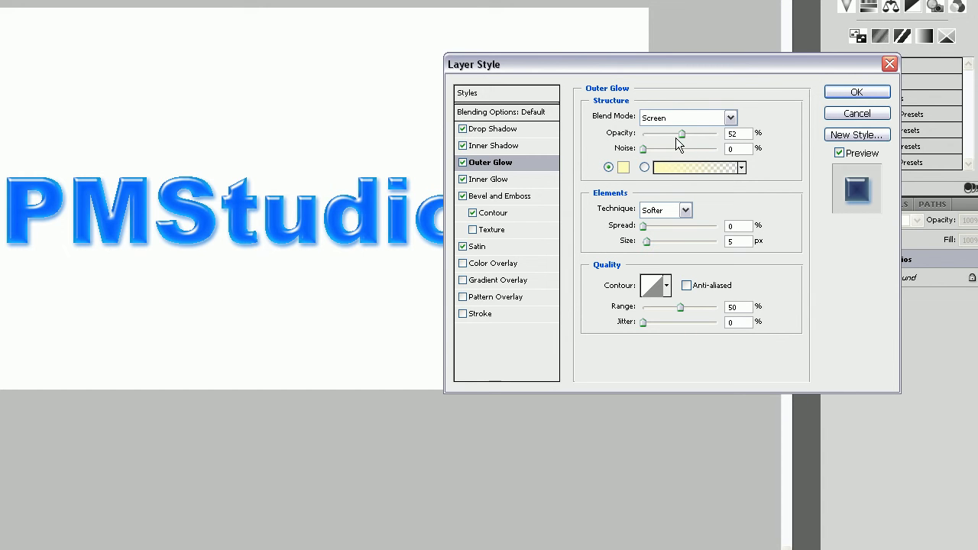
Set the Outer Glow colour to 70fdff
left_click(623, 167)
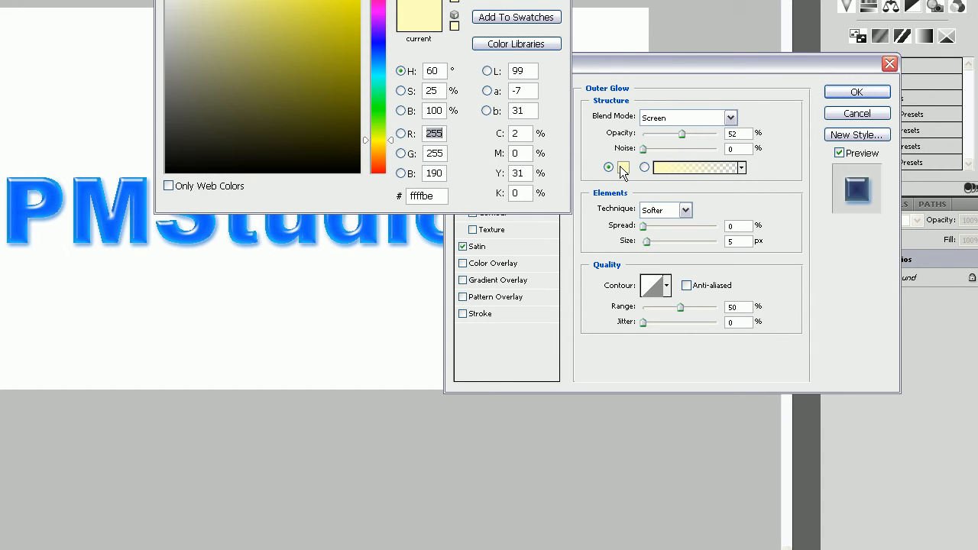
left_click(440, 196)
key("BackSpace")
key("BackSpace")
key("BackSpace")
key("BackSpace")
key("BackSpace")
key("BackSpace")
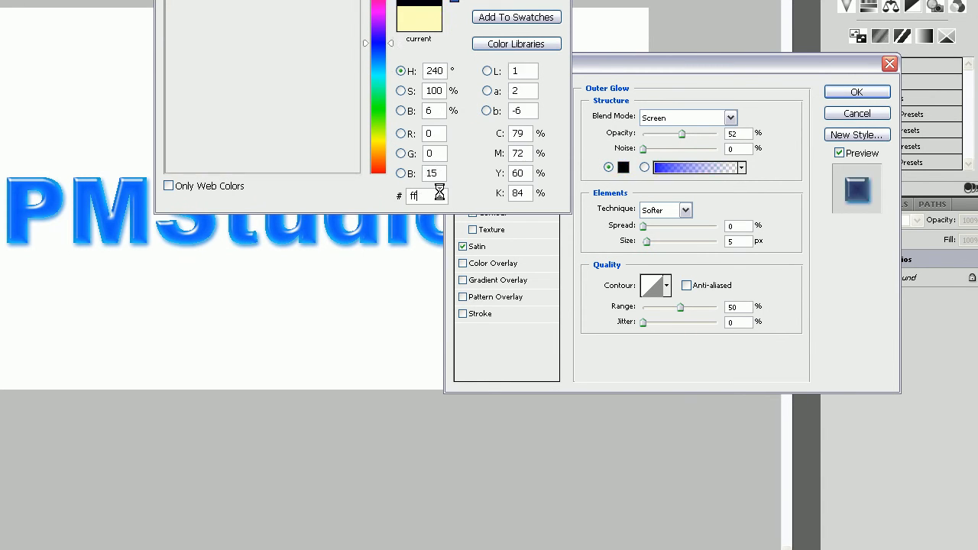
type("70fdff")
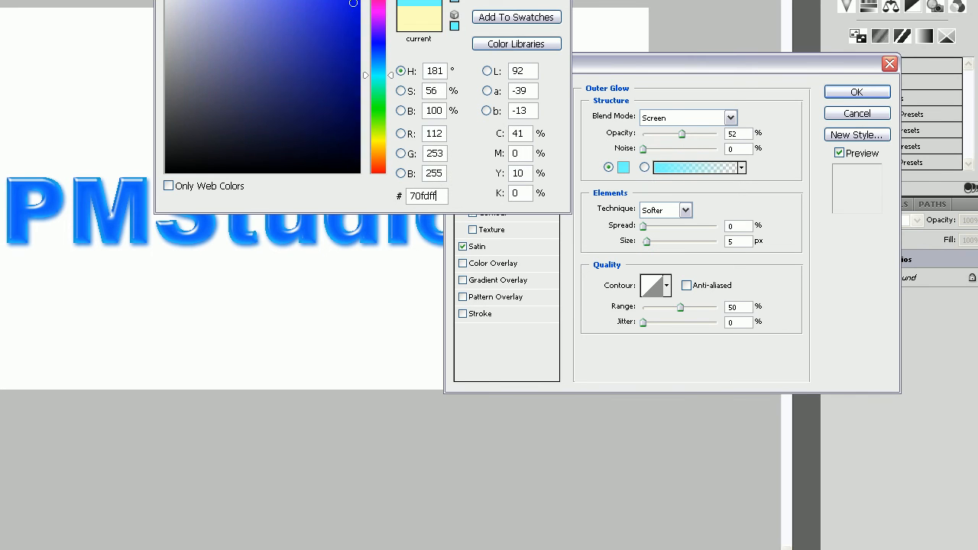
key("Return")
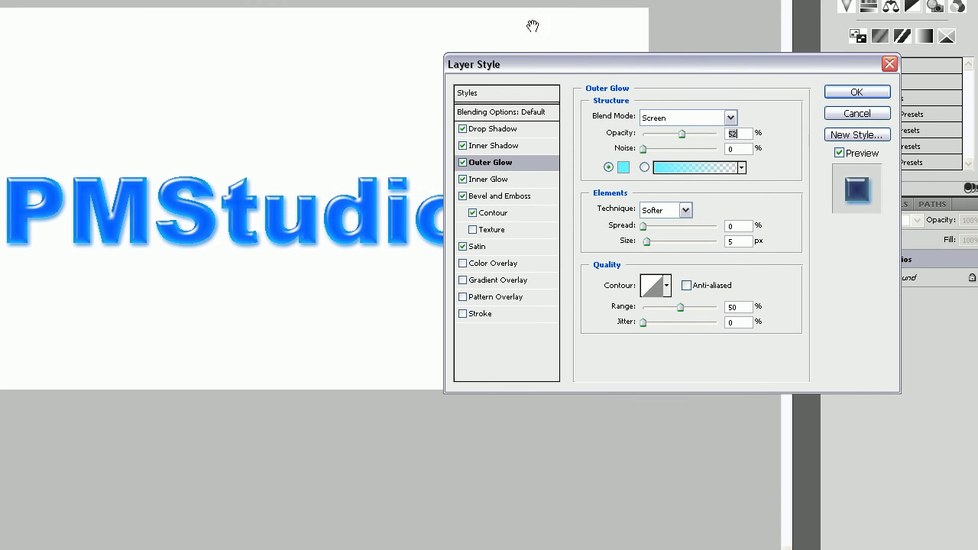
Set the Outer Glow technique to Precise, size to 21 px and range to 100%, and apply the layer style
left_click(684, 210)
left_click(671, 239)
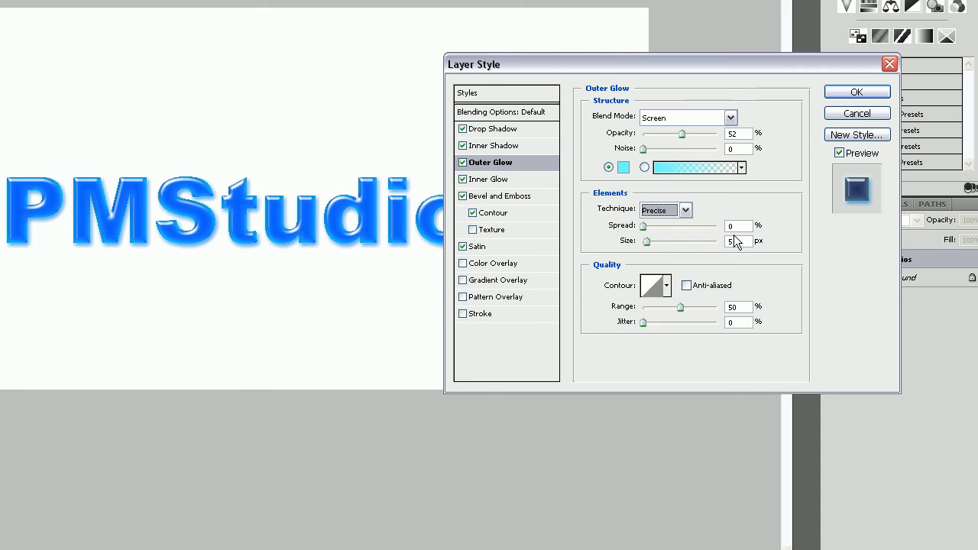
left_click(735, 240)
type("21")
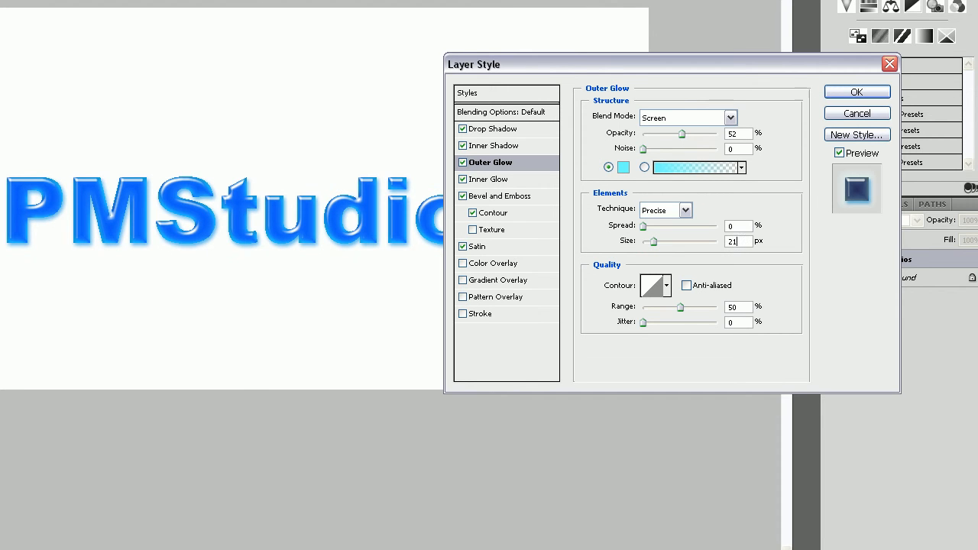
left_click_drag(681, 308, 699, 314)
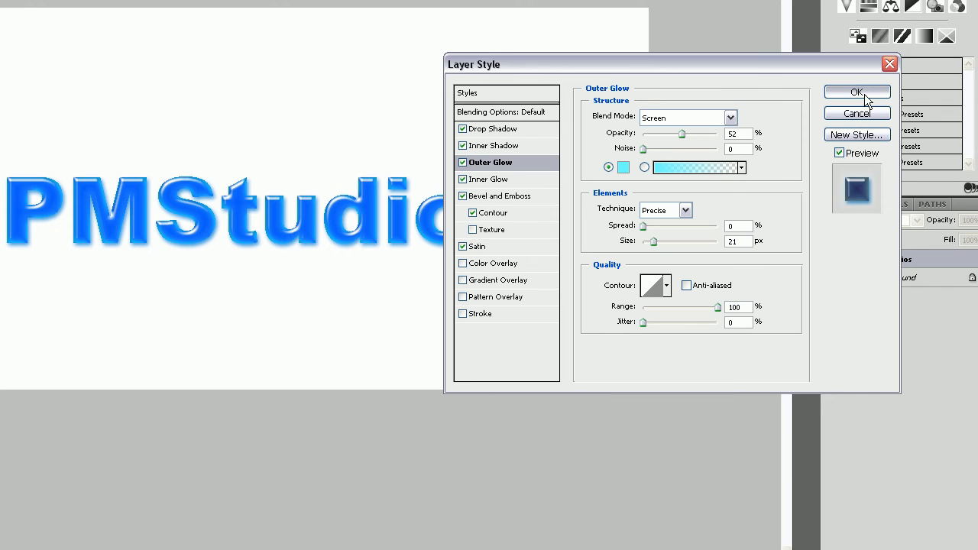
left_click(859, 92)
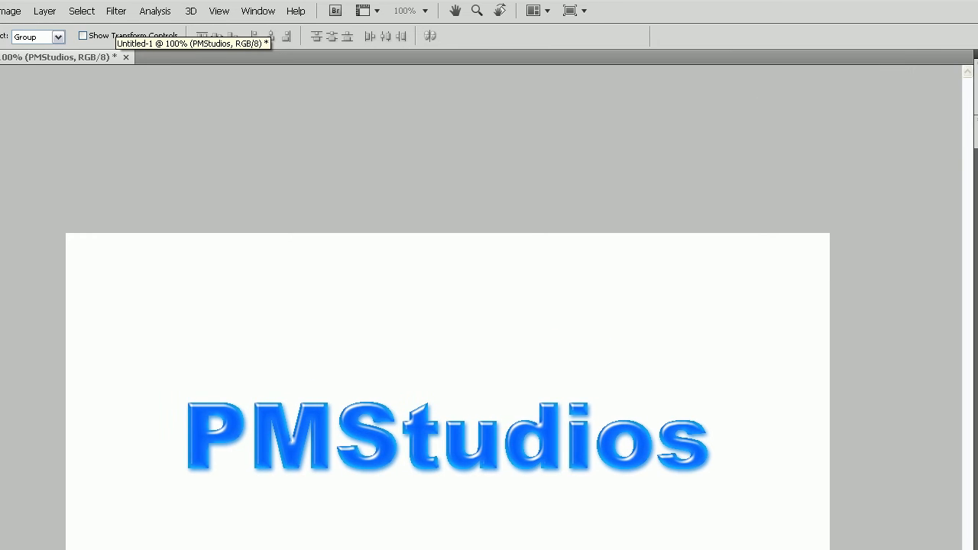
Add a new gradient fill layer with the default layer name and options above the PMStudios text
left_click(48, 11)
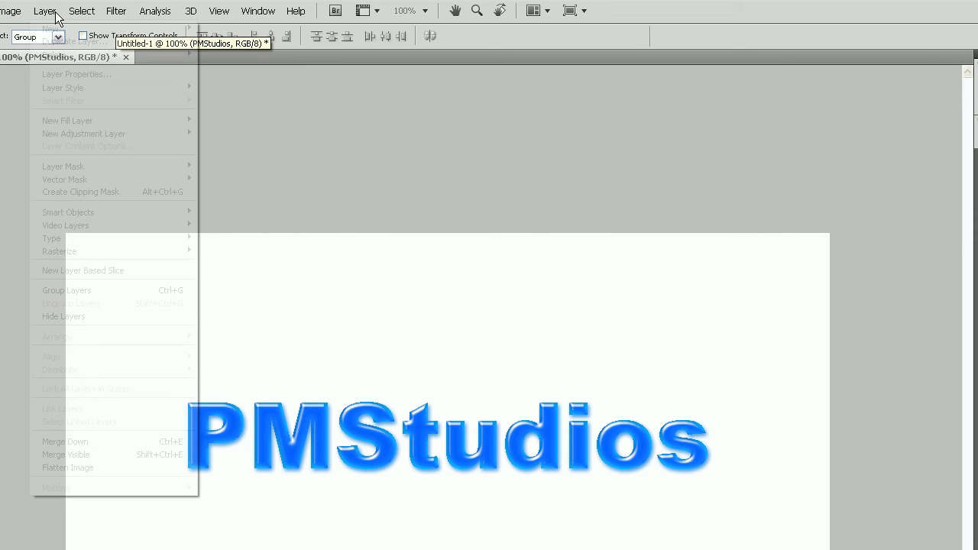
mouse_move(120, 123)
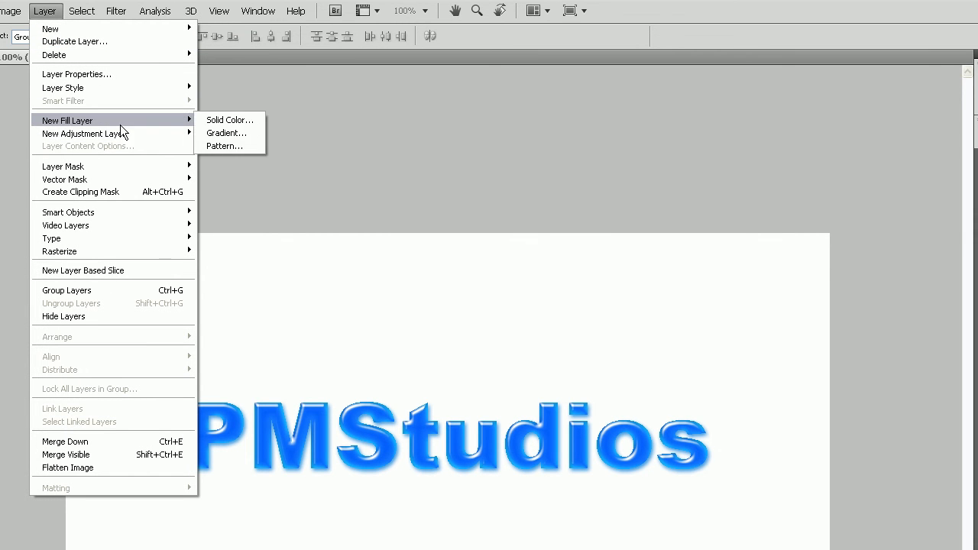
left_click(213, 133)
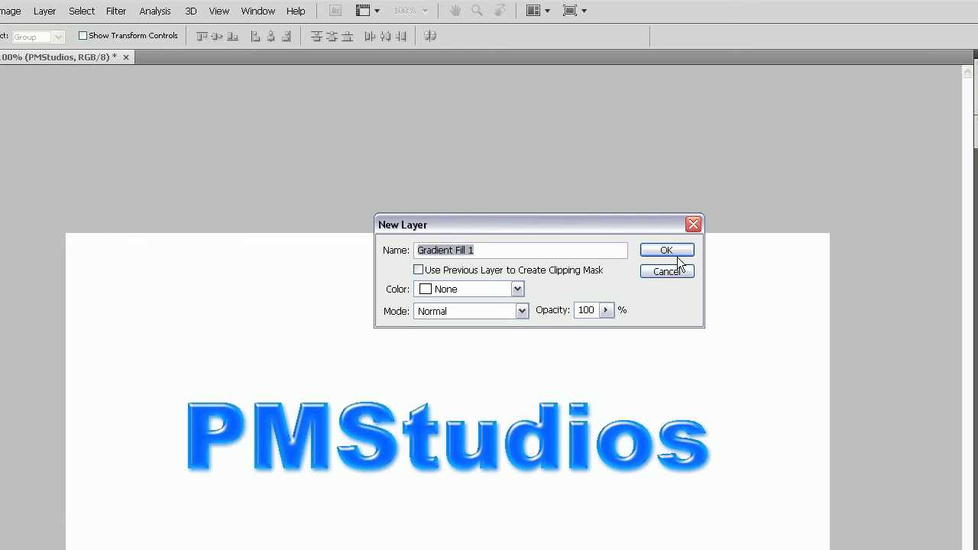
left_click(677, 256)
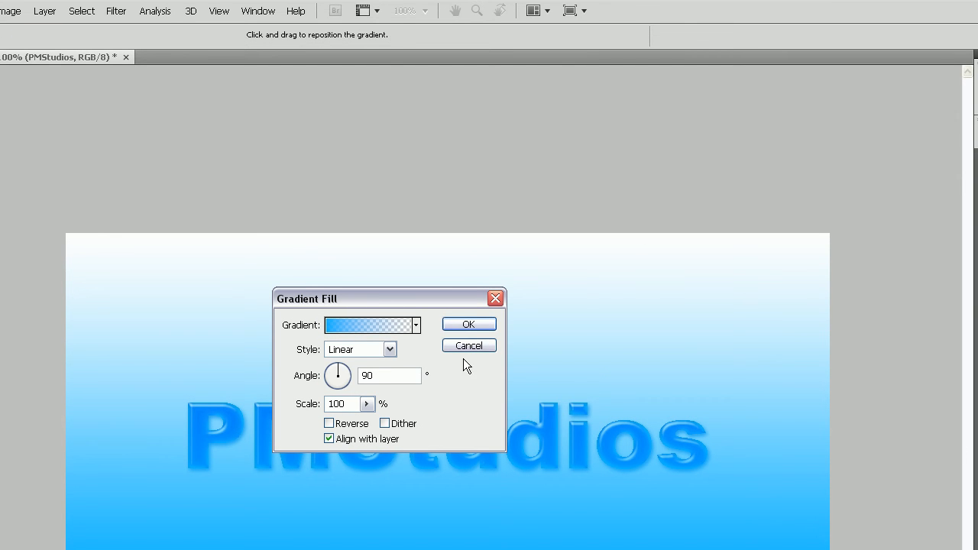
Edit the fill's gradient and set its starting colour stop, at location 0%, to black (000000)
left_click(384, 324)
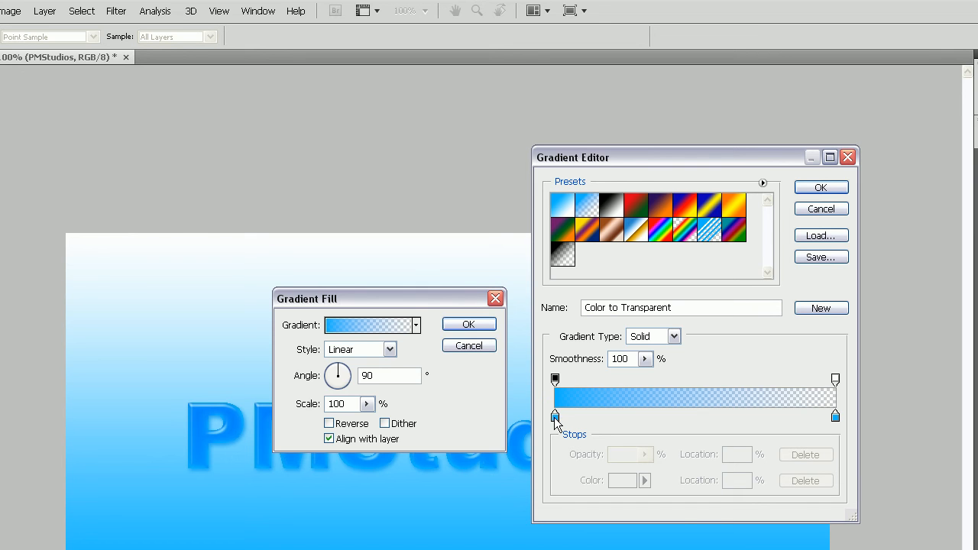
left_click(555, 416)
left_click(644, 480)
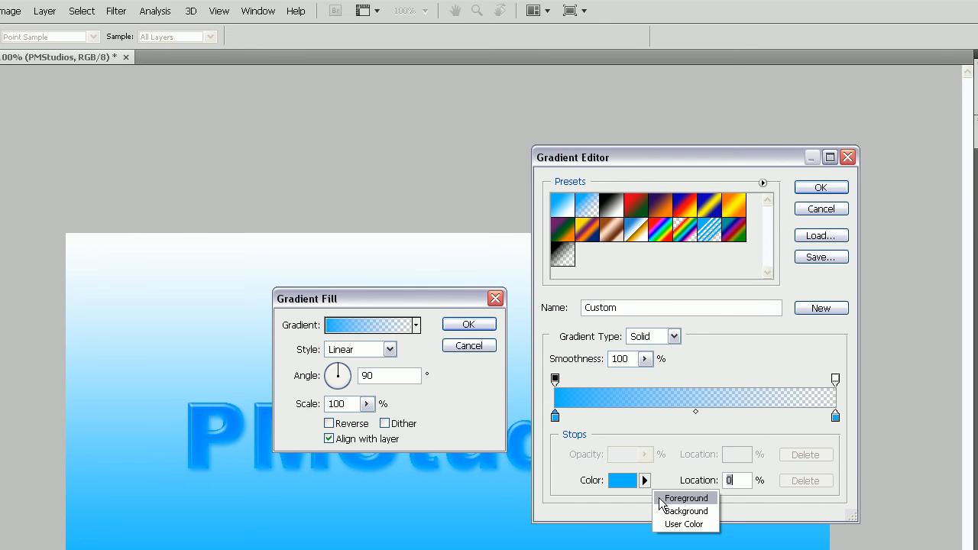
left_click(613, 474)
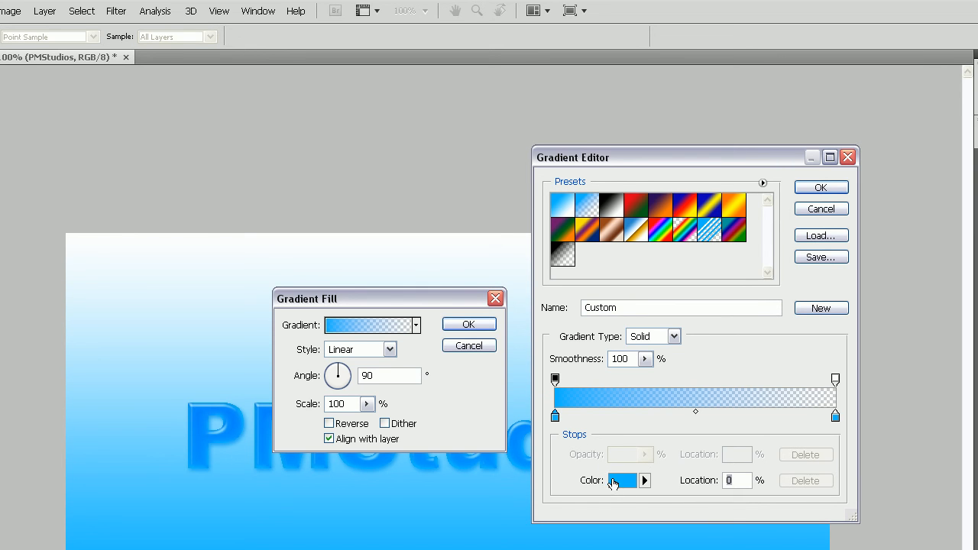
left_click(613, 484)
left_click_drag(369, 343, 346, 399)
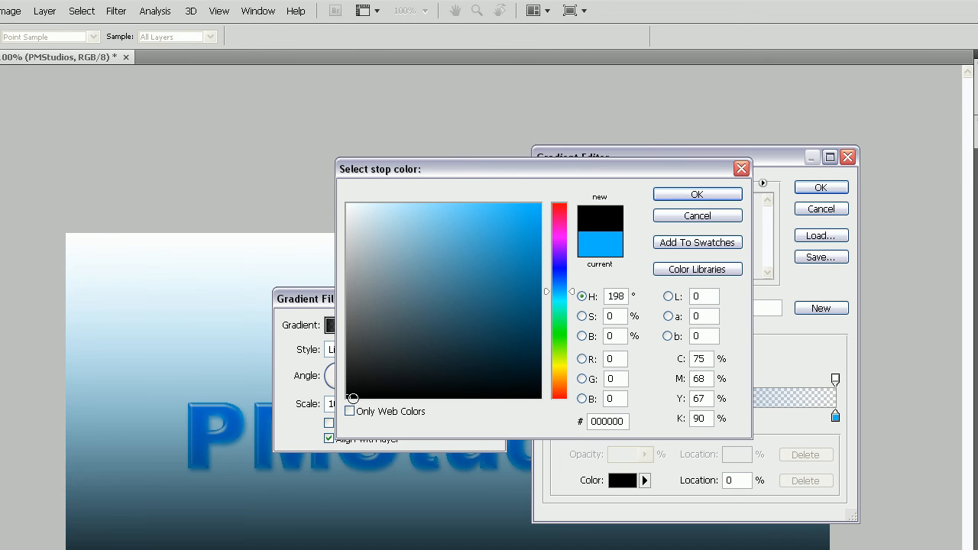
left_click(690, 196)
Set the gradient's end colour stop, at location 100%, to black
left_click(835, 416)
left_click(623, 481)
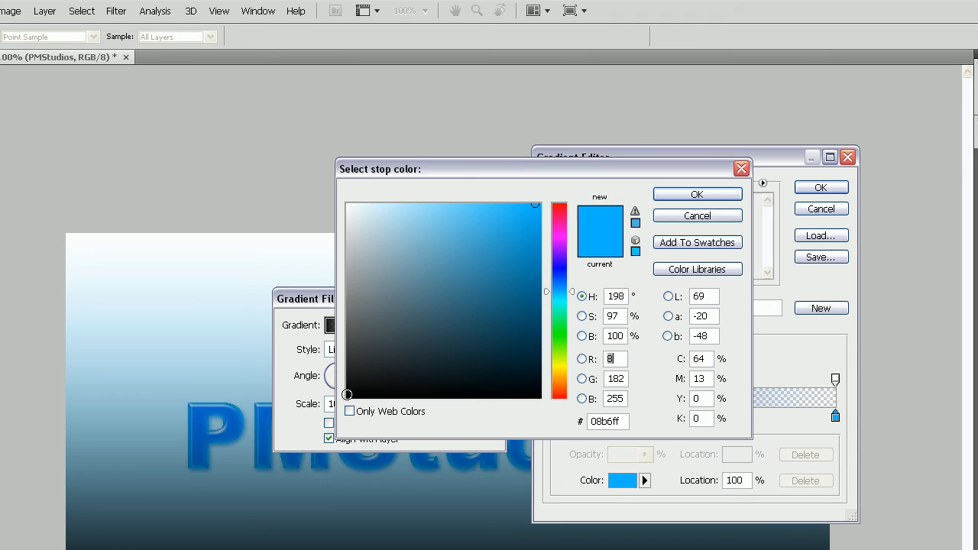
left_click(346, 394)
left_click(696, 194)
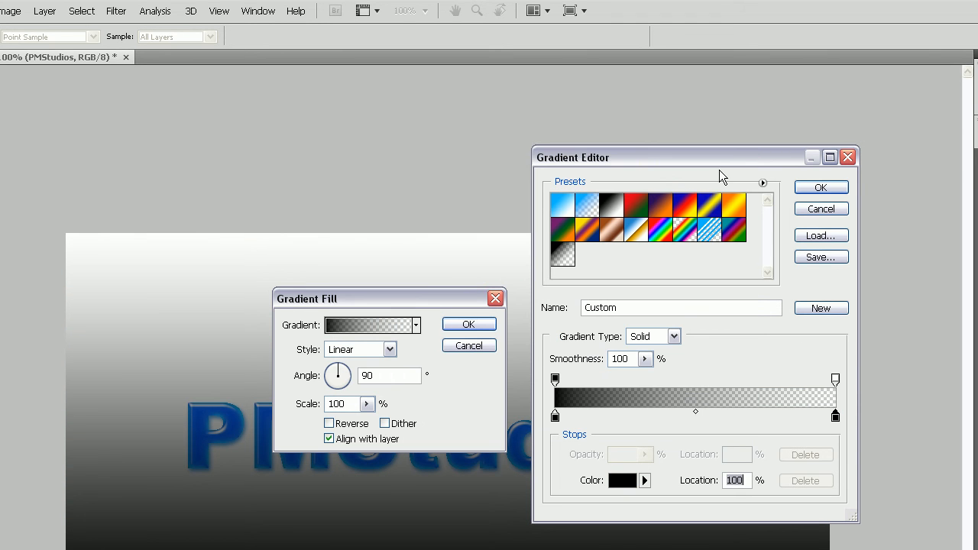
Set the location of the gradient's 100% opacity stop to 61%
left_click(556, 380)
left_click(735, 456)
key("BackSpace")
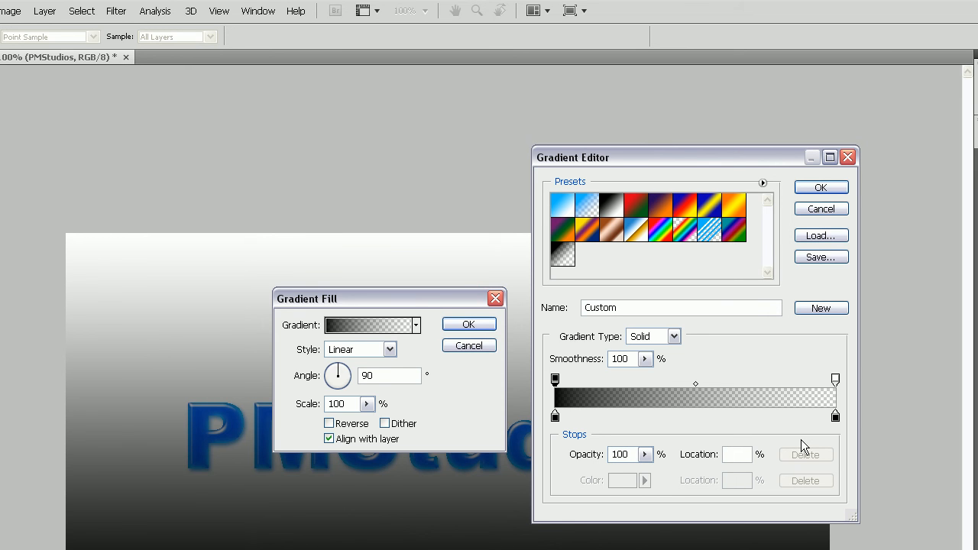
type("61")
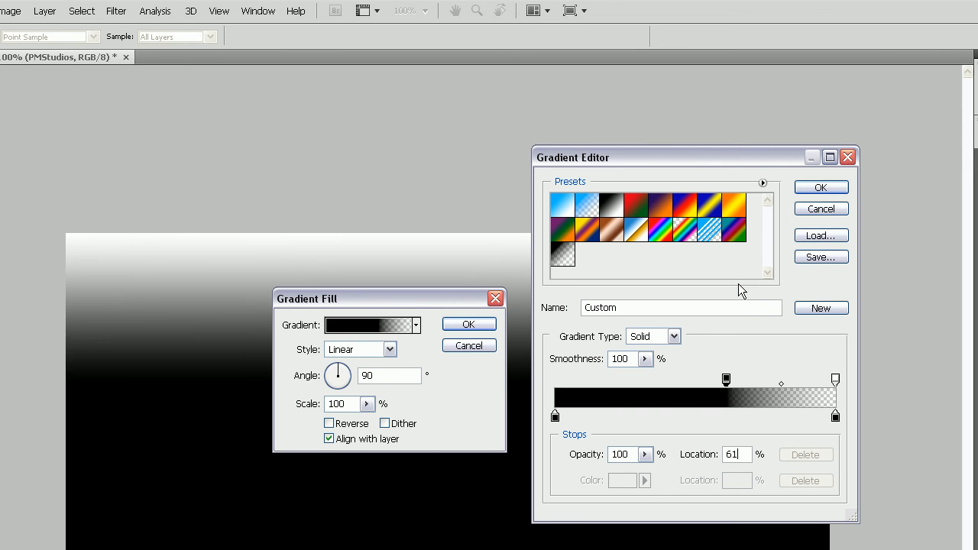
Accept the edited gradient and apply the gradient fill with Reverse enabled
left_click(821, 187)
left_click(329, 424)
left_click(468, 325)
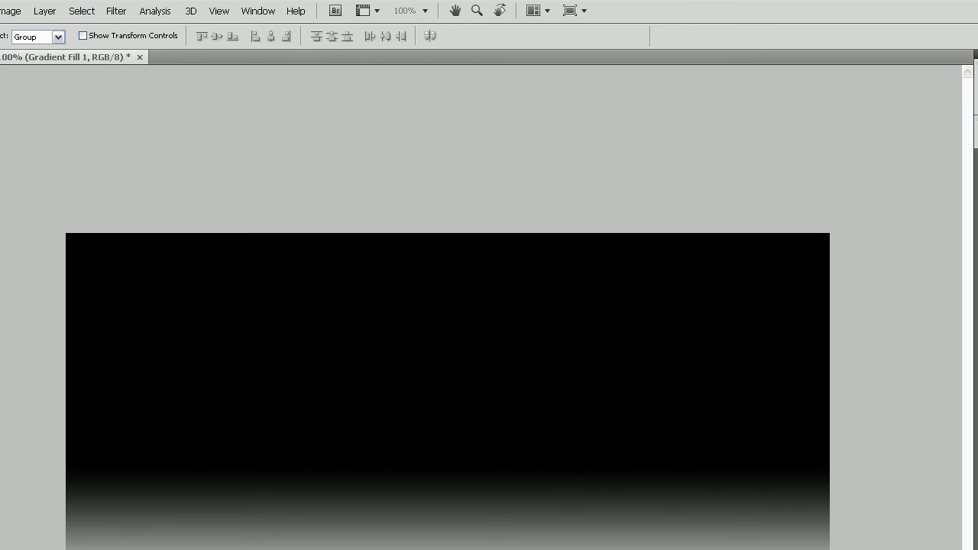
Send the gradient fill layer behind the PMStudios text layer and make the text layer active
key("ctrl+[")
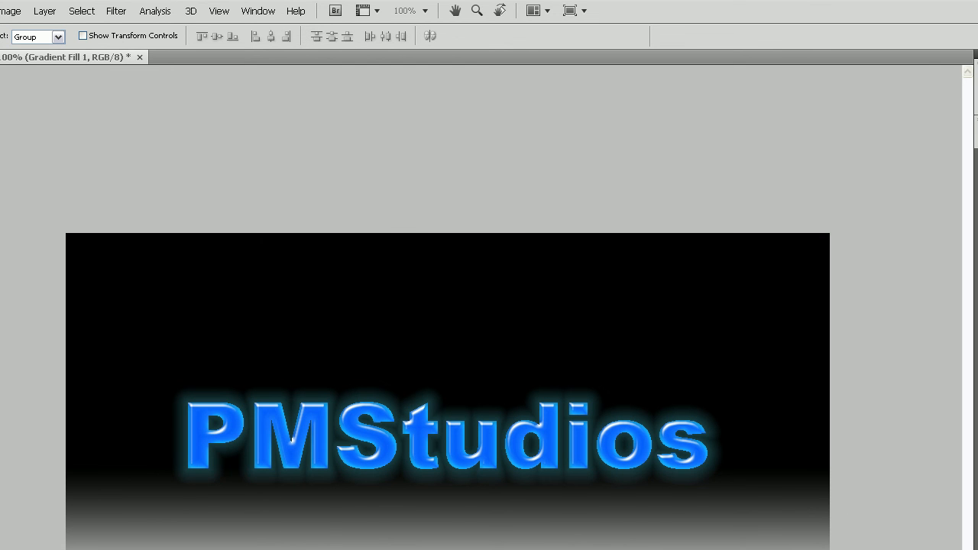
left_click(977, 397)
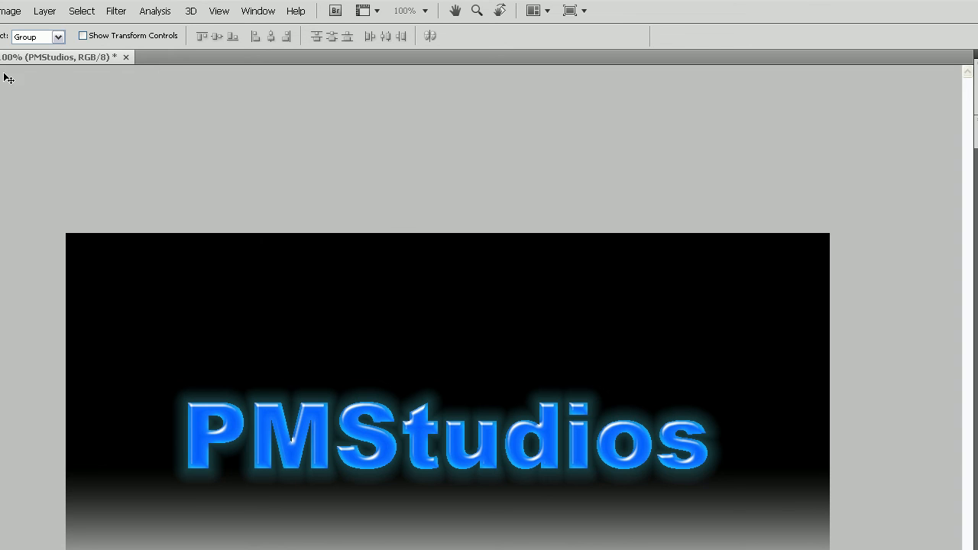